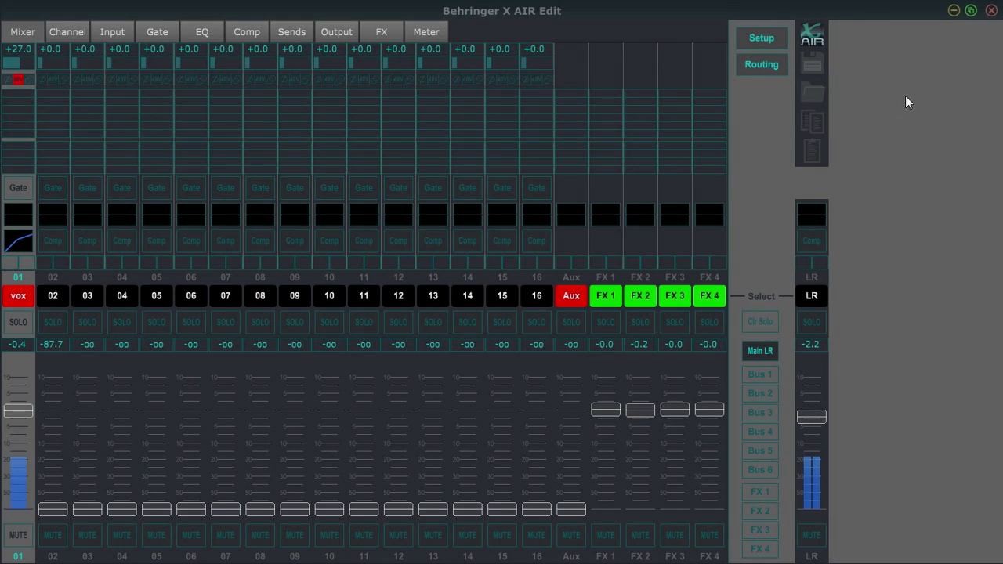
Step: Reconnect to the XR18 at 192.168.1.1 from Setup and synchronize Console → PC
left_click(763, 39)
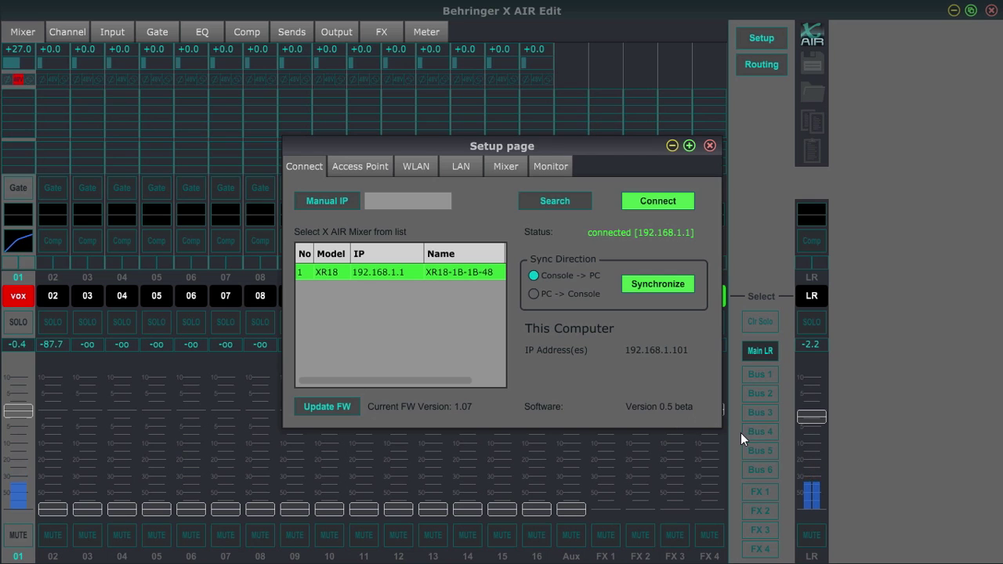
left_click_drag(604, 150, 556, 172)
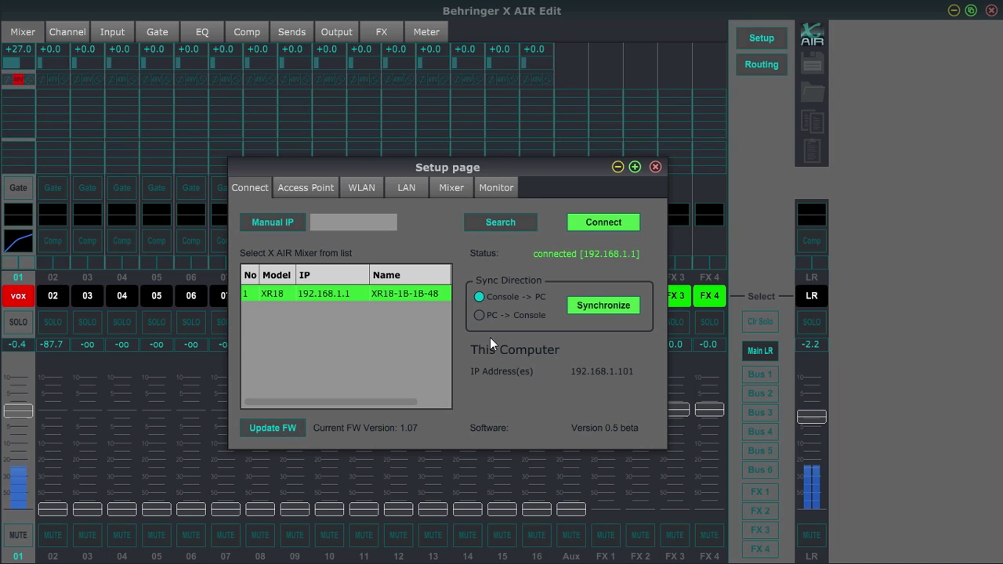
left_click(606, 224)
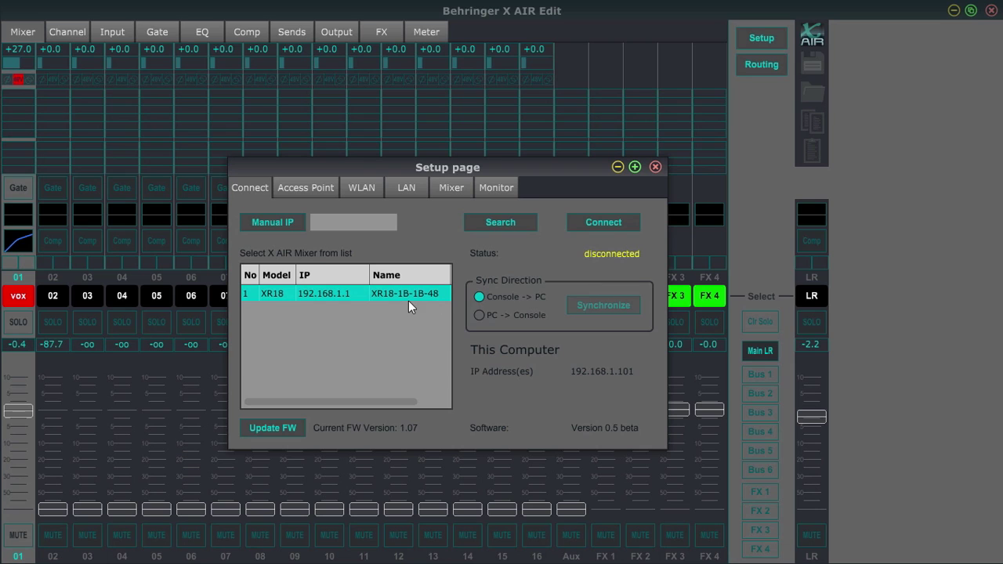
left_click(619, 224)
left_click(386, 340)
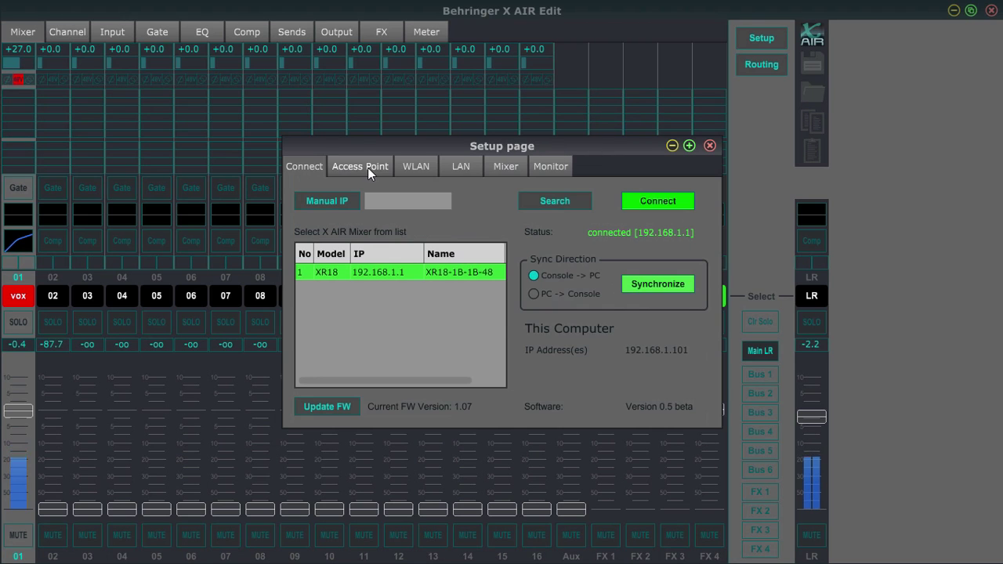
Step: Browse the Access Point, WLAN, LAN and Monitor setup tabs, then return to Connect
left_click(367, 168)
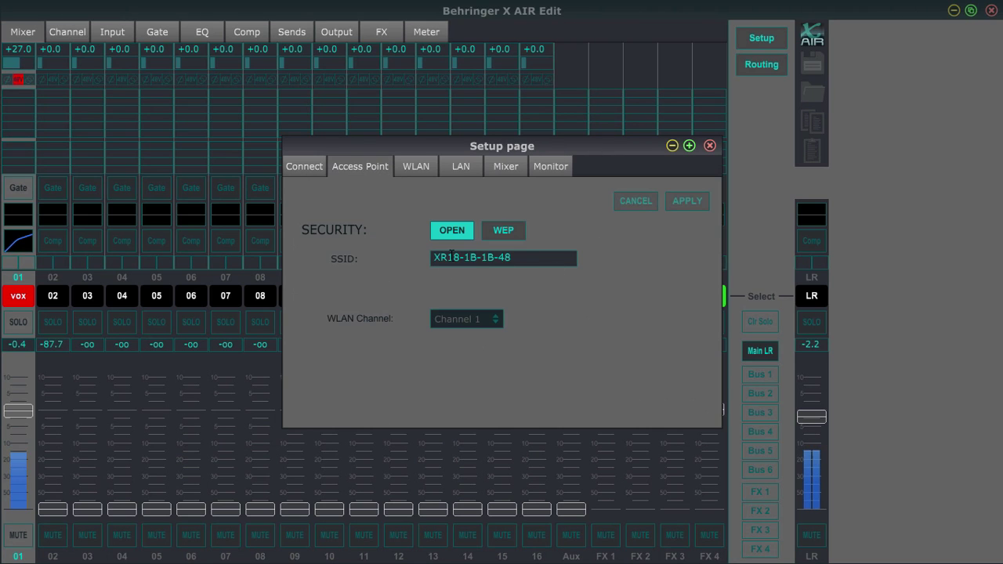
left_click(421, 166)
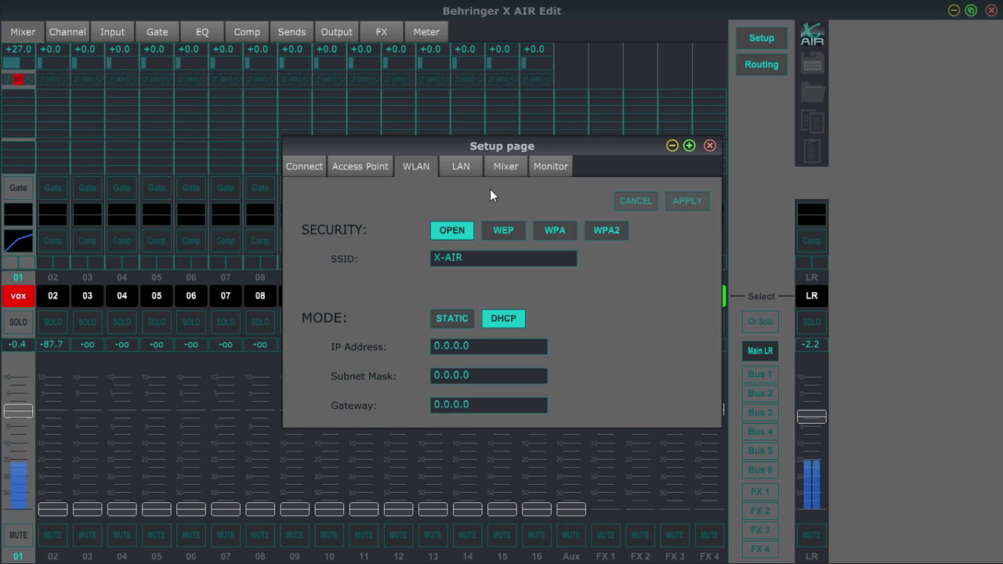
left_click(463, 167)
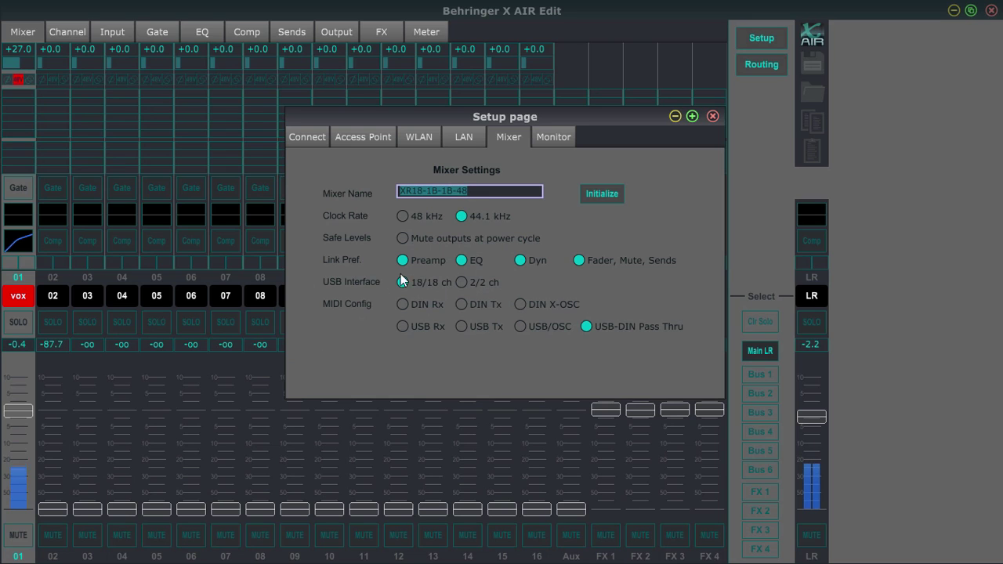
left_click(556, 137)
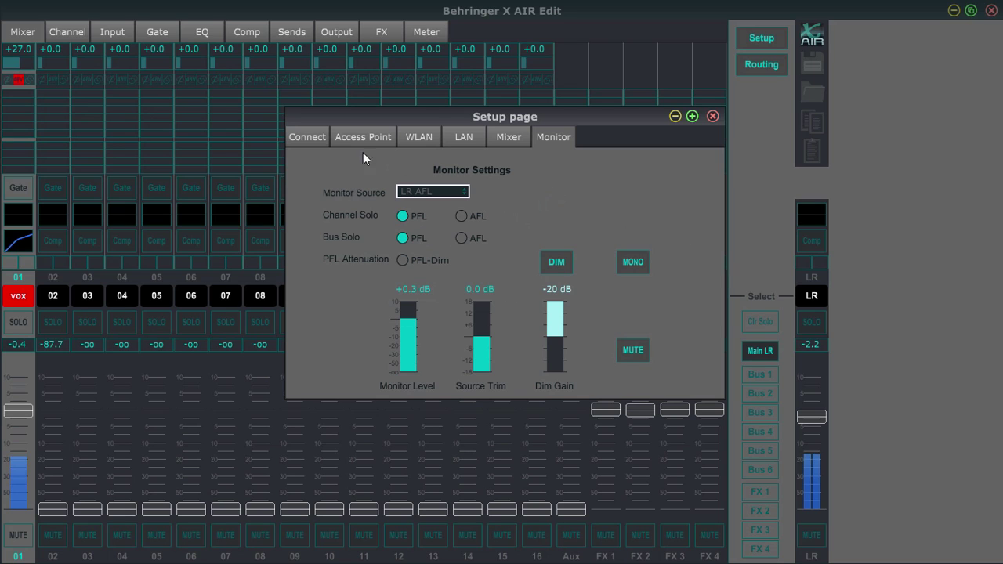
left_click(316, 136)
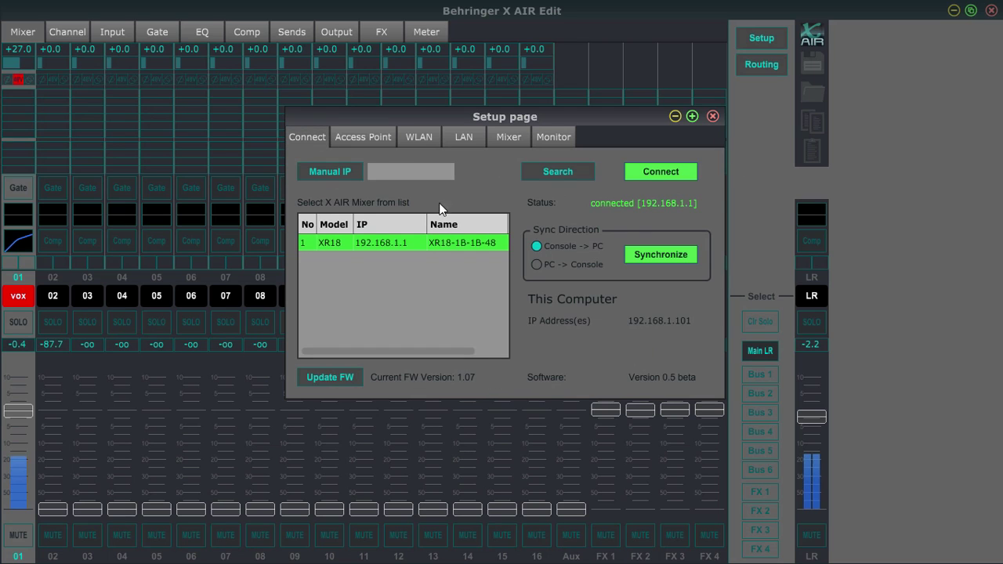
left_click_drag(576, 117, 632, 135)
left_click(693, 127)
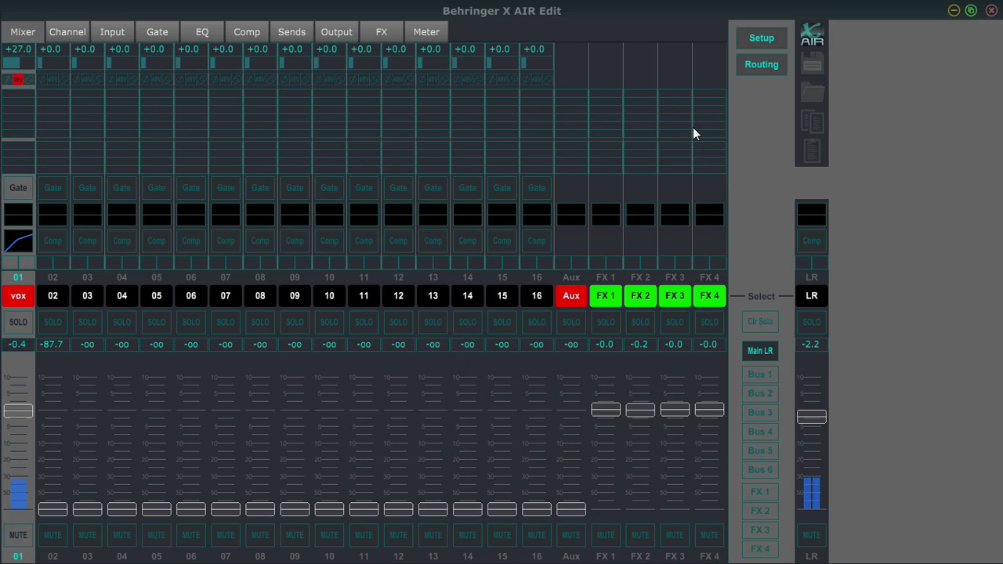
left_click(771, 62)
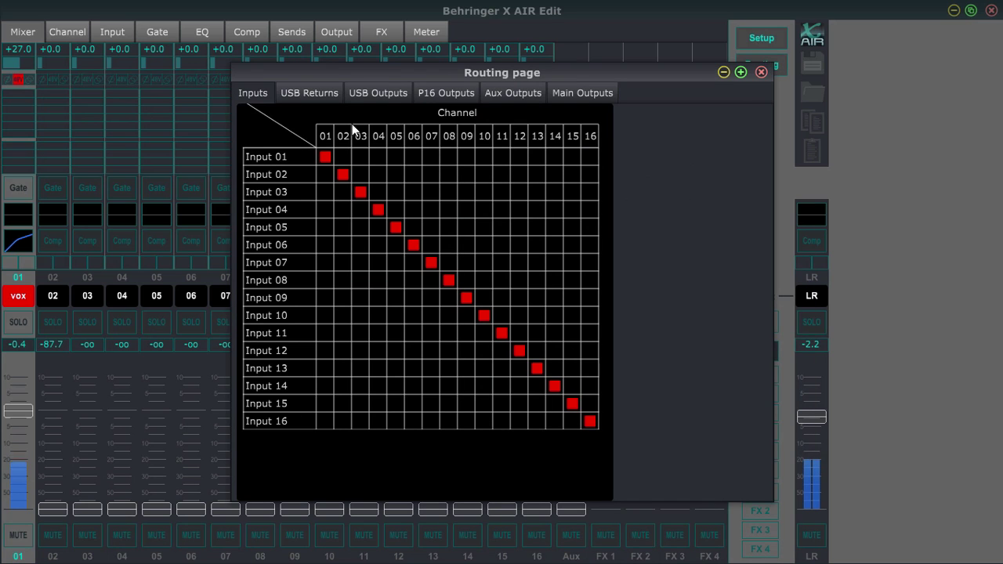
left_click(313, 94)
left_click(378, 93)
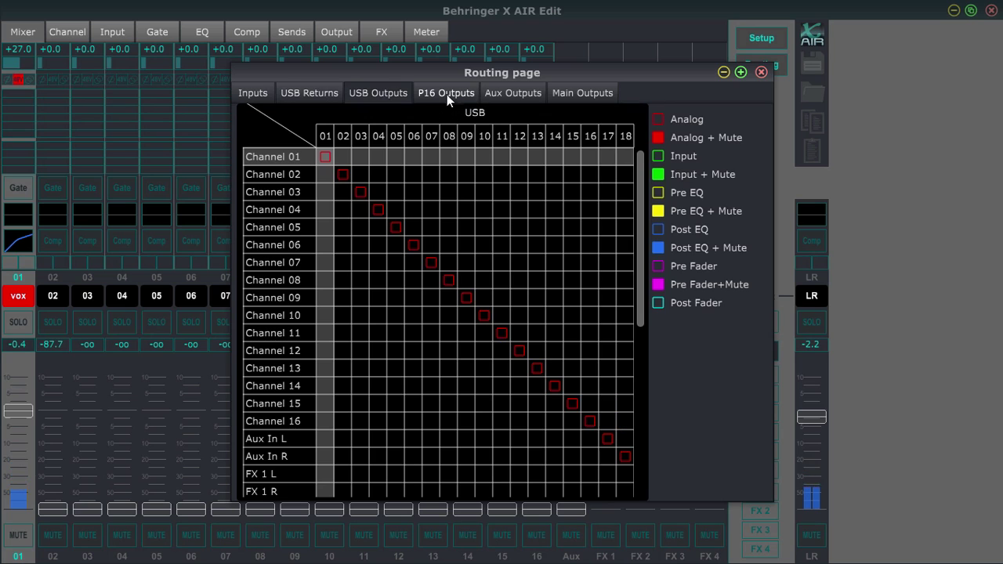
left_click(254, 93)
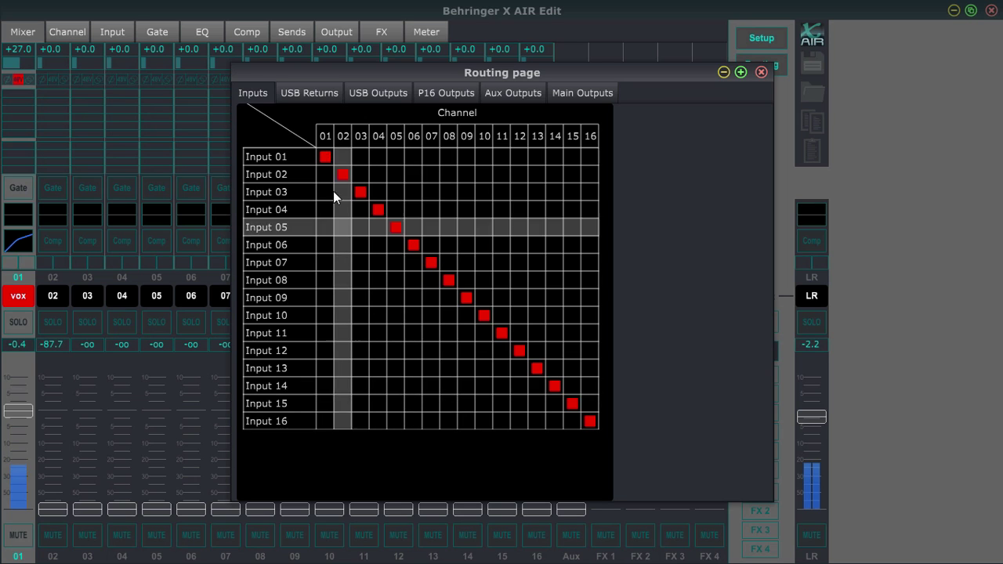
left_click(299, 94)
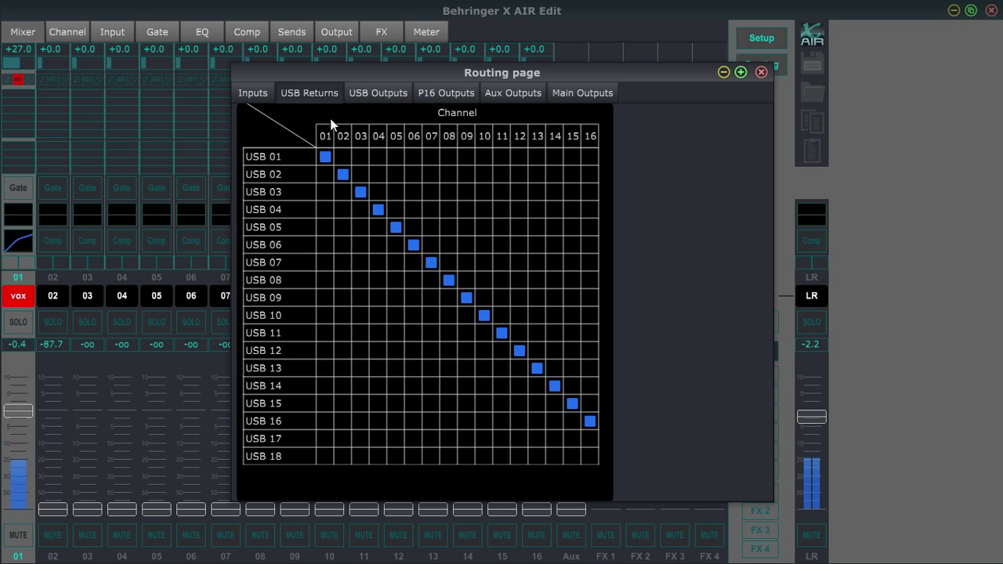
left_click(374, 92)
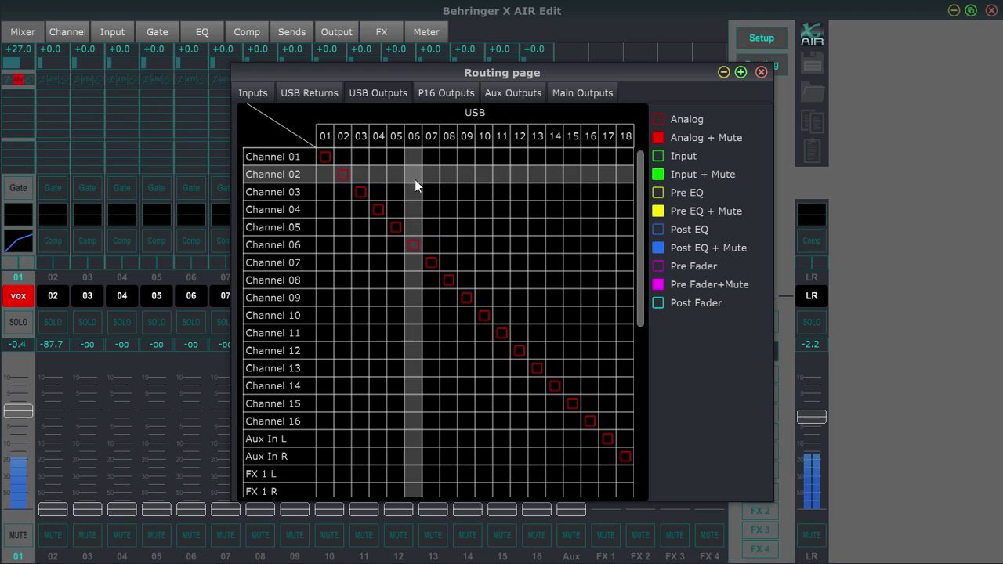
left_click(435, 95)
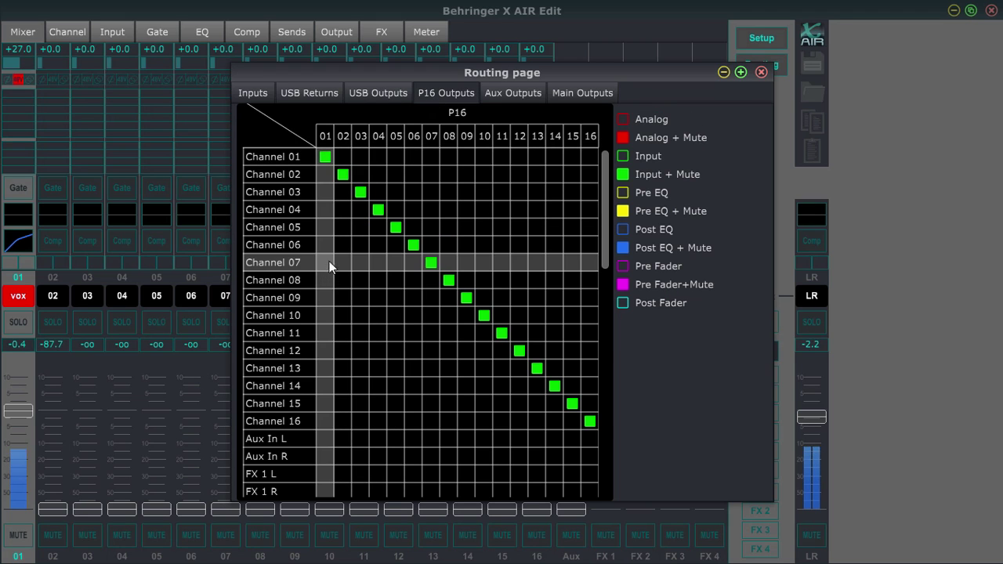
left_click(519, 93)
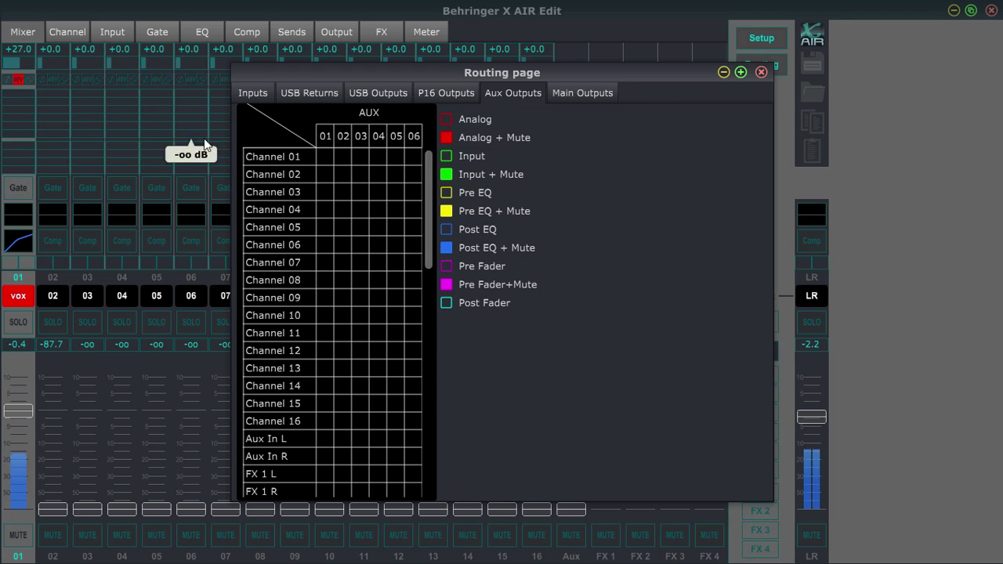
left_click_drag(431, 192, 415, 469)
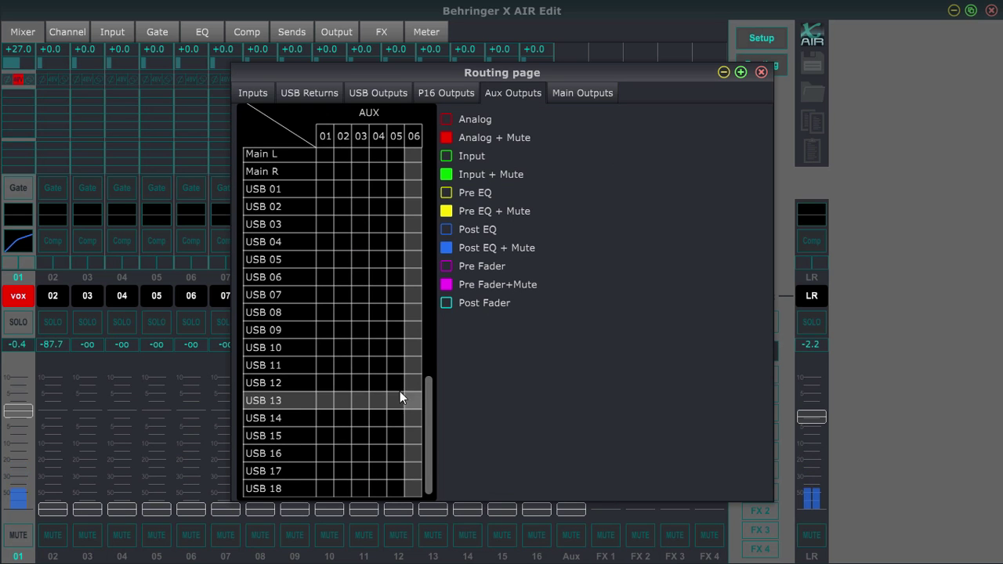
left_click_drag(428, 408, 477, 75)
left_click(584, 92)
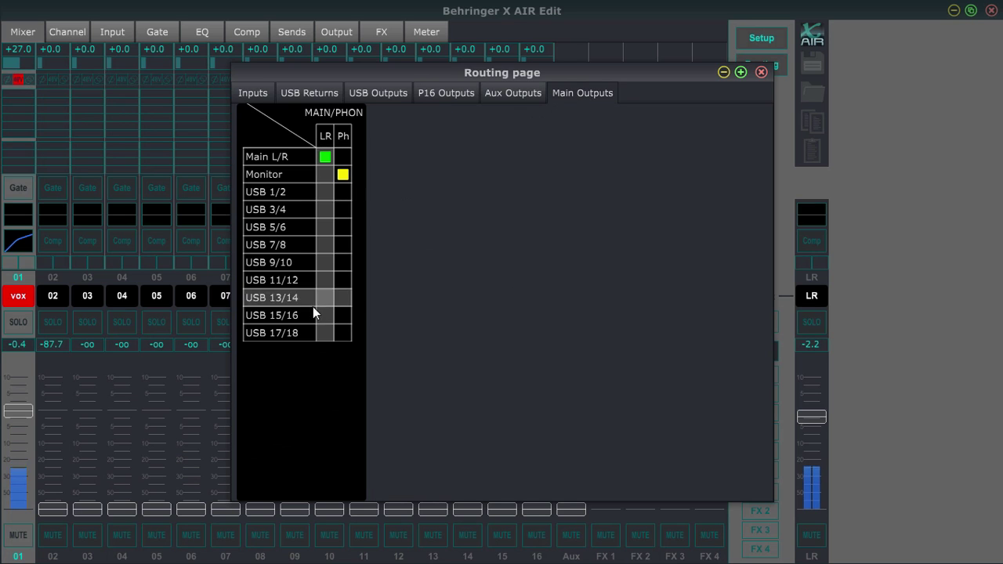
left_click(761, 72)
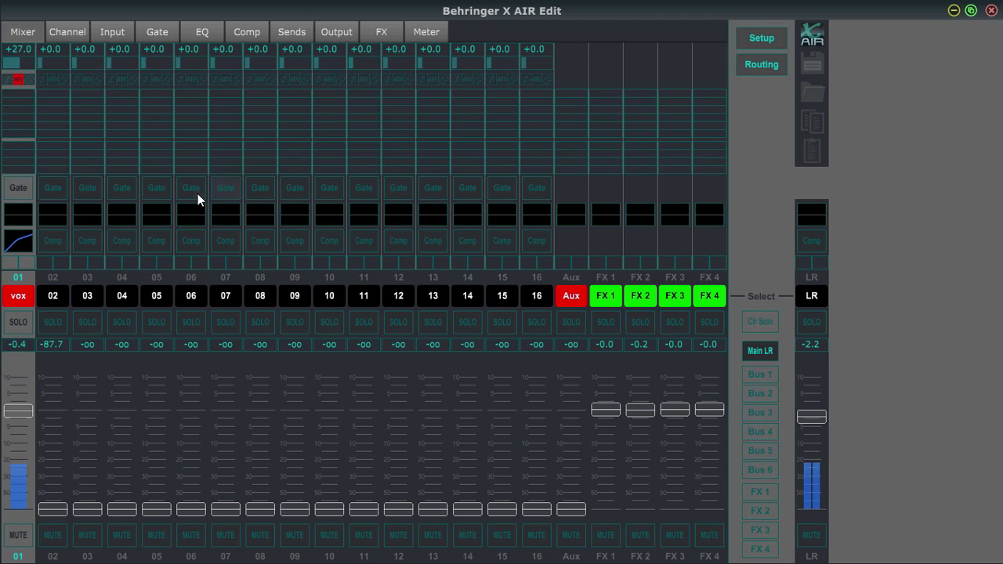
Step: Switch between channel 02 and vox (01), ending with channel 02 selected
left_click(48, 299)
left_click(18, 295)
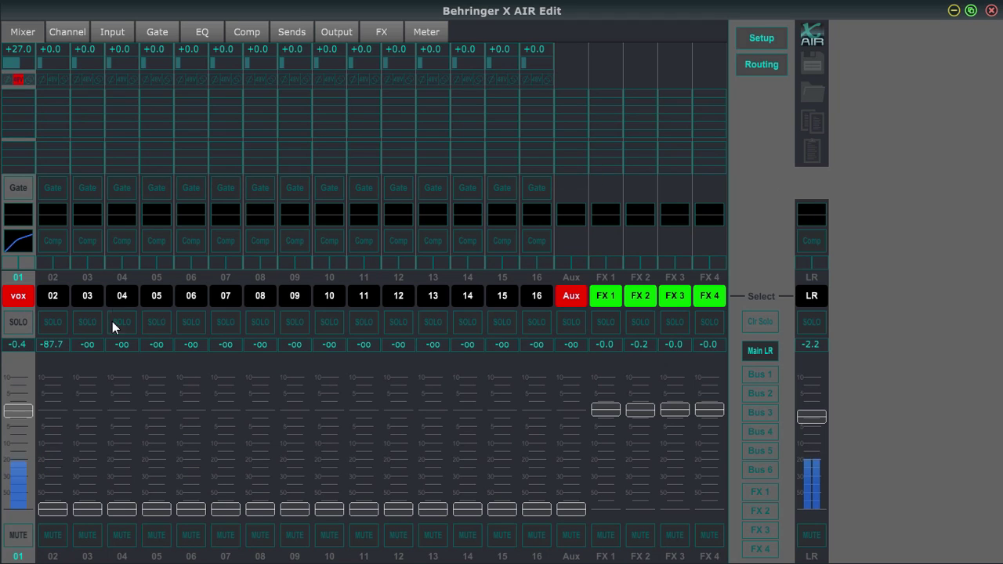
left_click(59, 299)
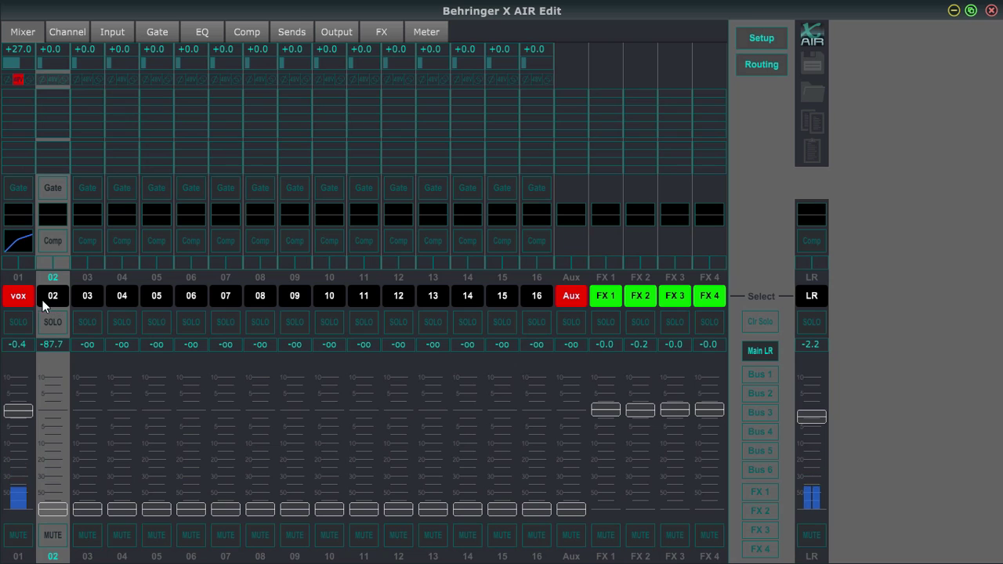
left_click(26, 297)
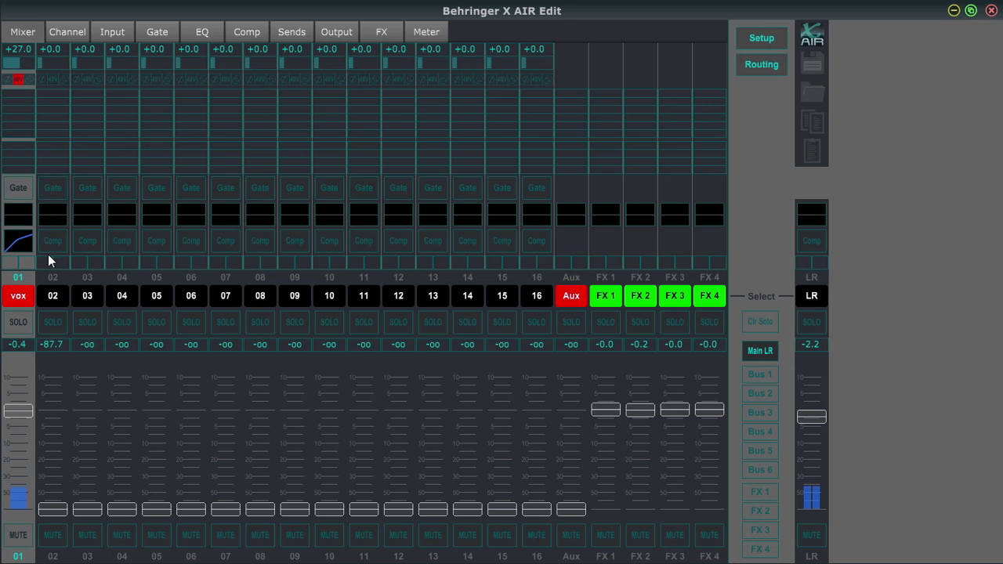
left_click(53, 298)
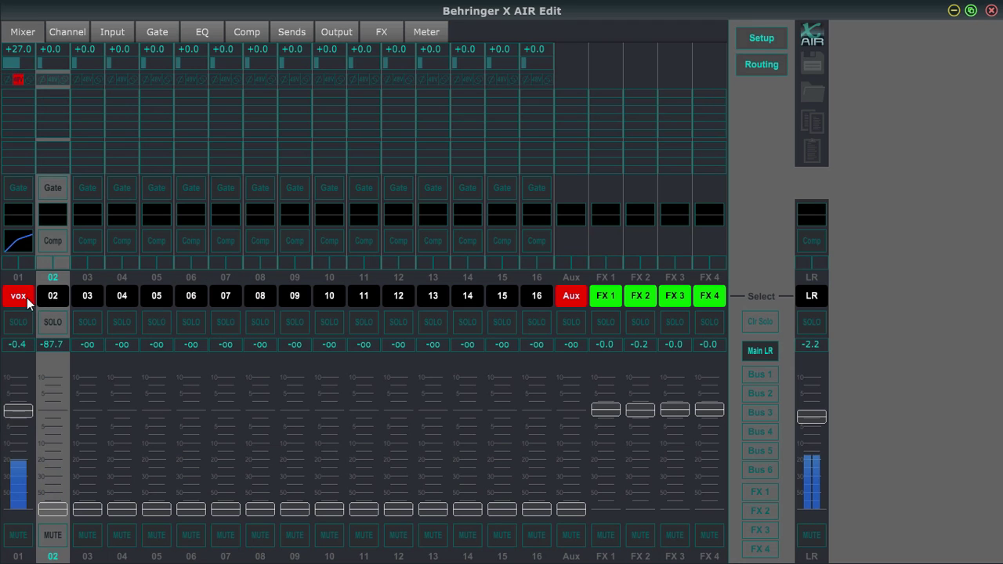
Step: Open the detailed channel view and browse the vox and FX 1–4 return strips
left_click(62, 31)
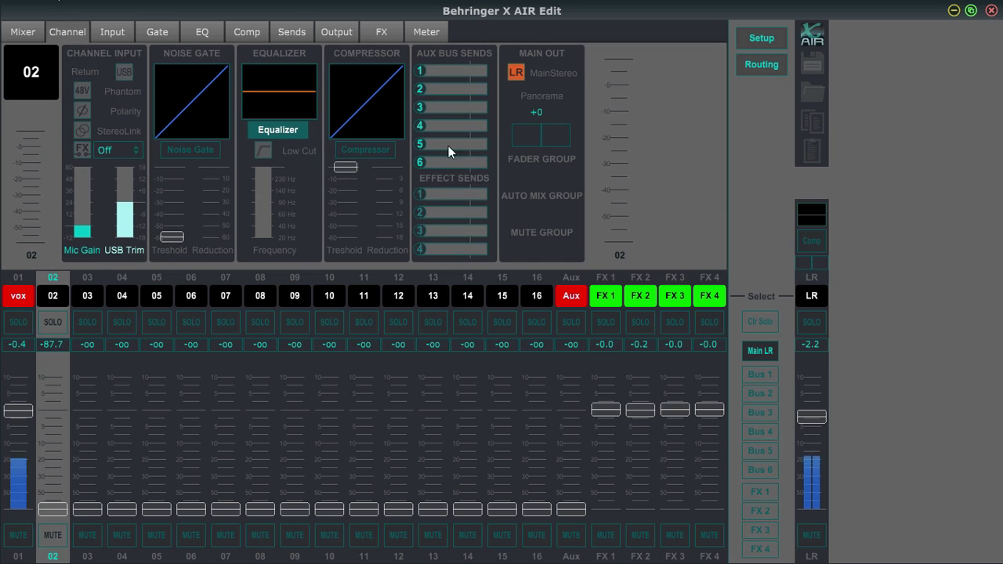
left_click(29, 298)
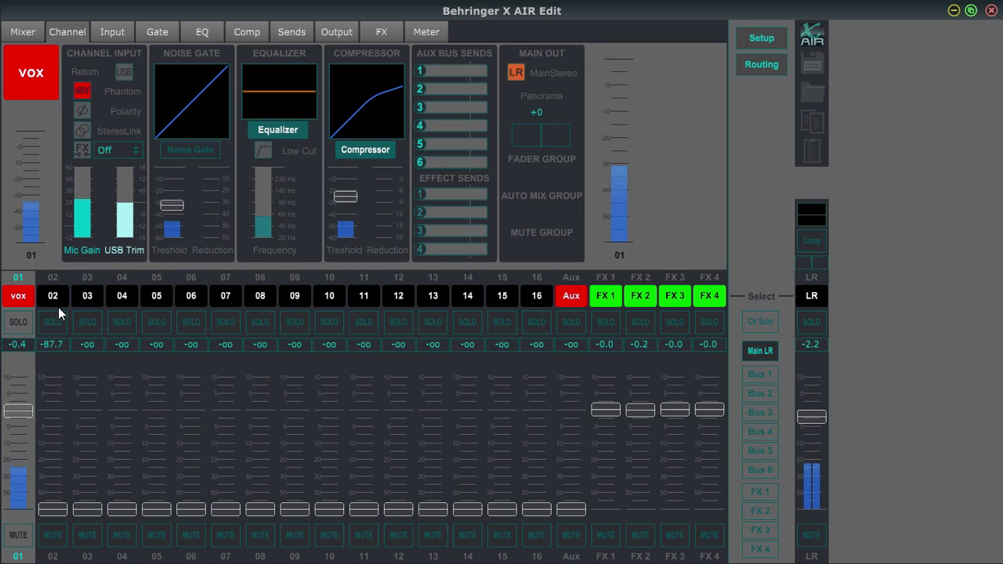
left_click(616, 296)
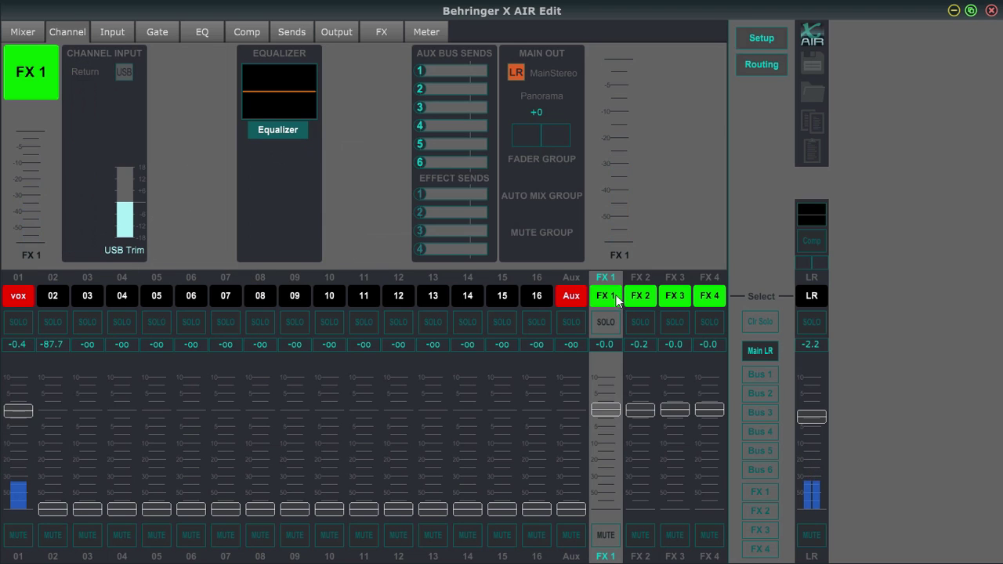
left_click(639, 299)
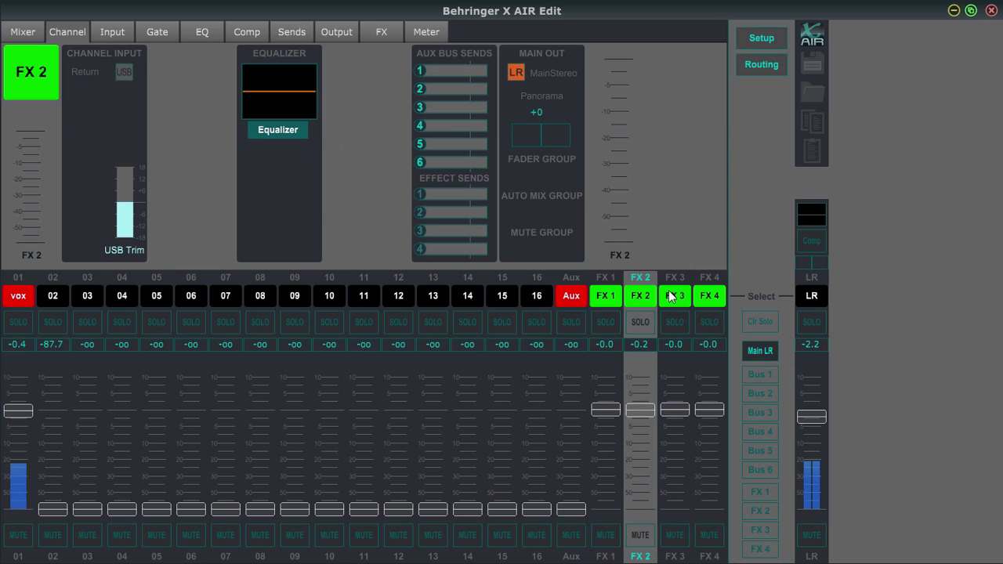
left_click(674, 296)
left_click(710, 297)
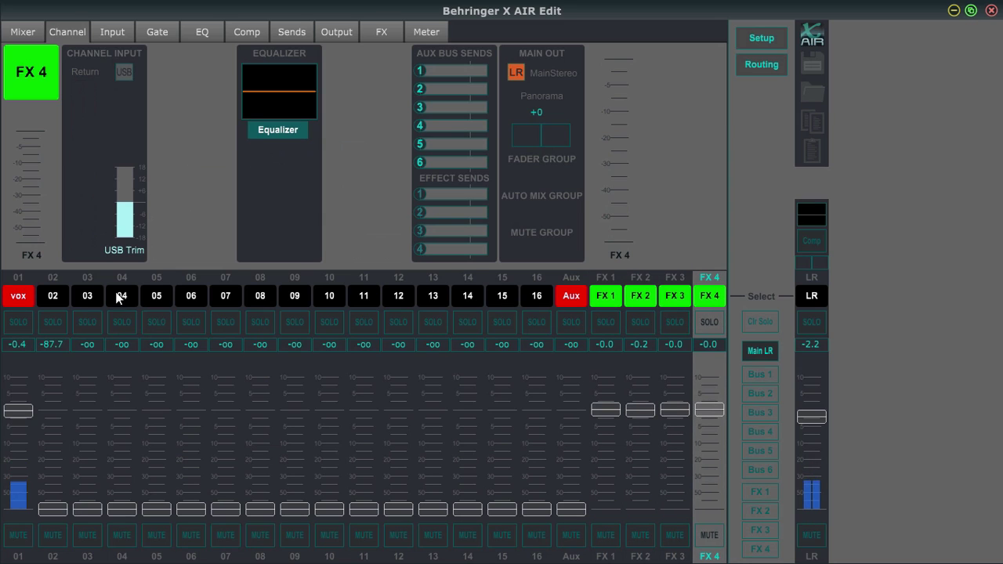
Step: View the Aux return and channel 02 strips, ending back on vox
left_click(572, 297)
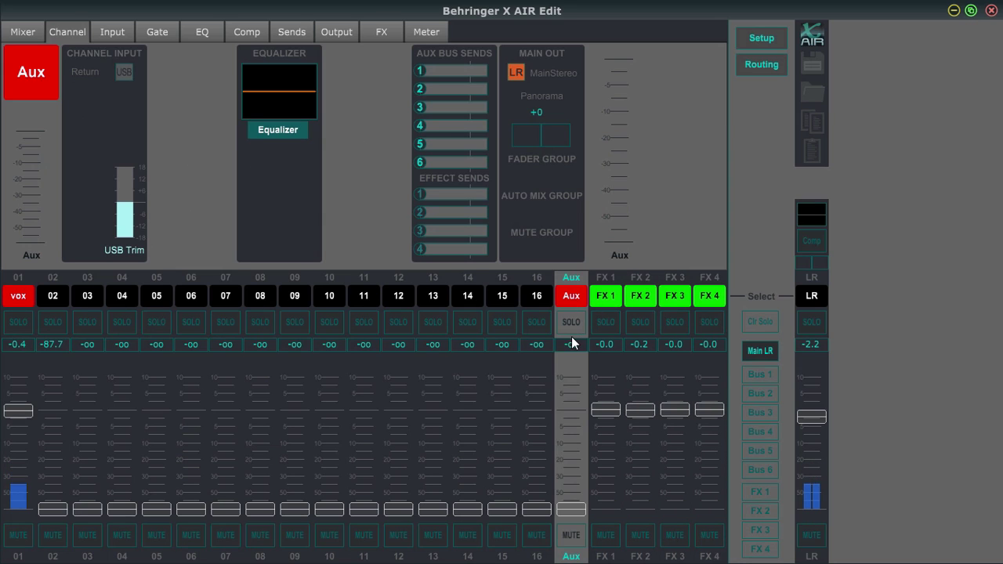
left_click(53, 296)
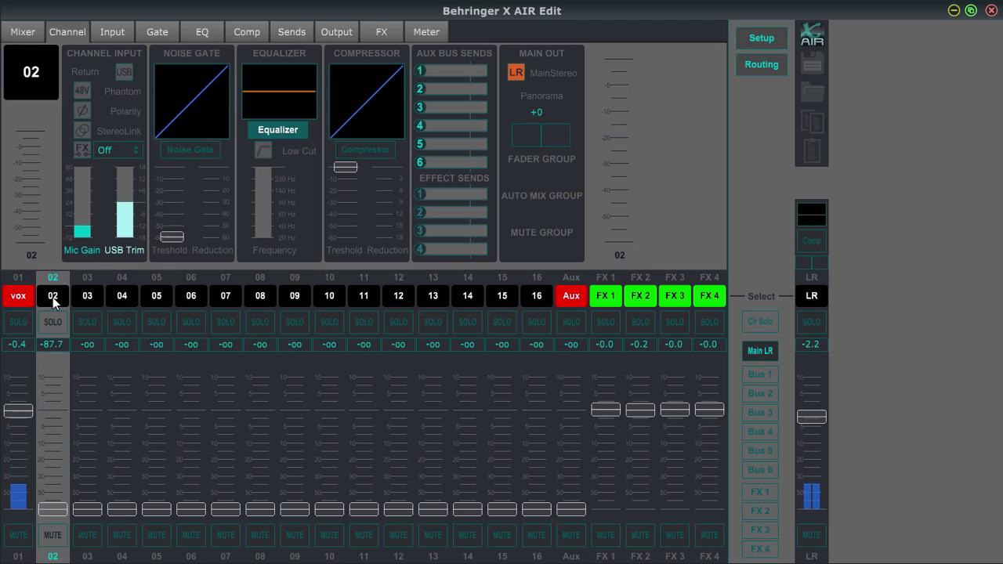
left_click(30, 296)
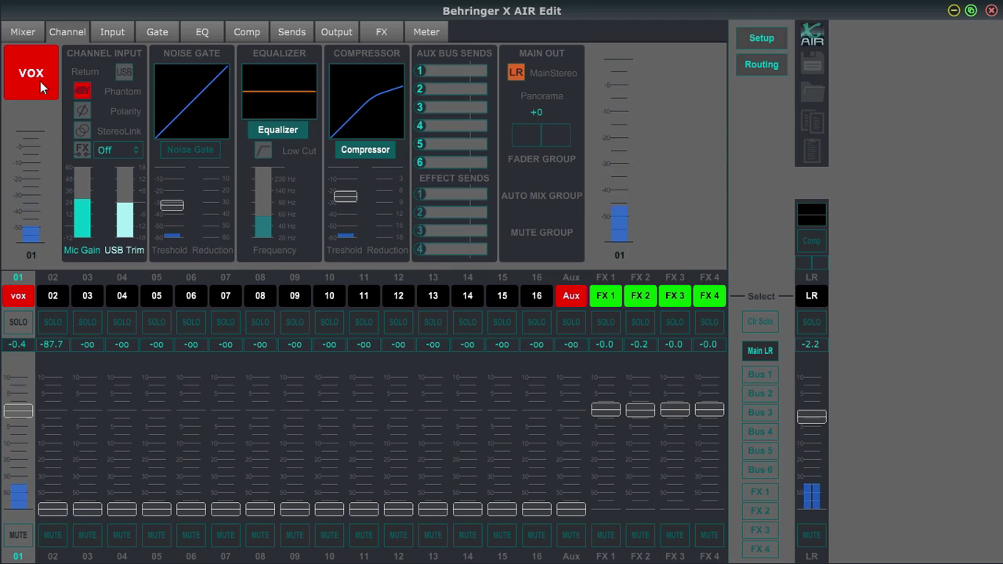
Step: Set channel 01 vox's colour to white in its name and colour popup
left_click(21, 299)
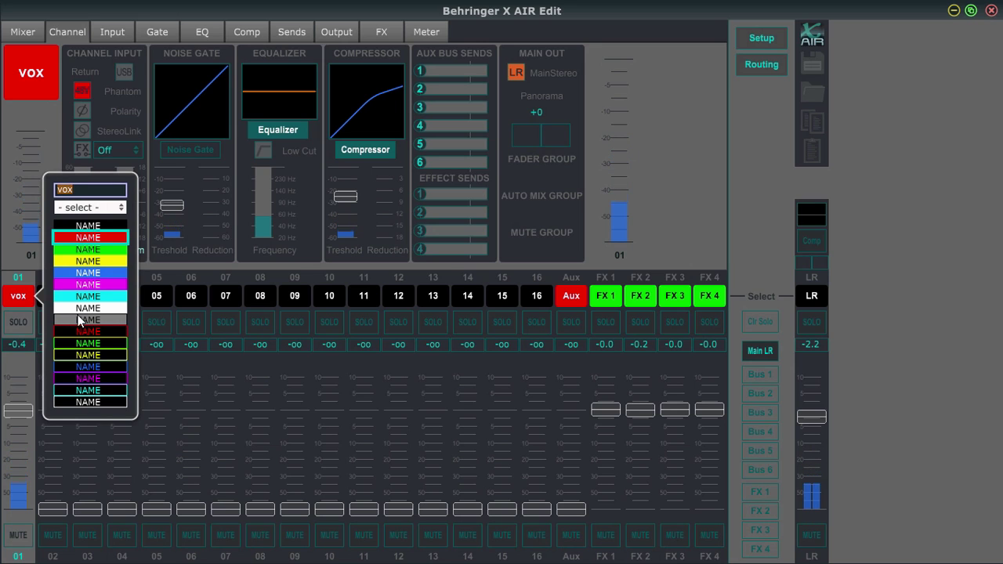
left_click(81, 308)
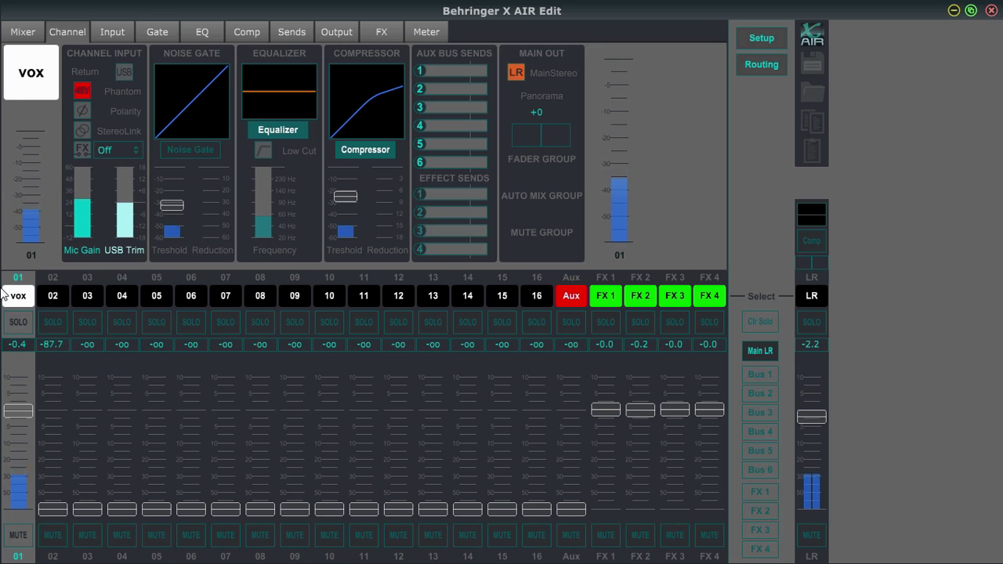
left_click(20, 296)
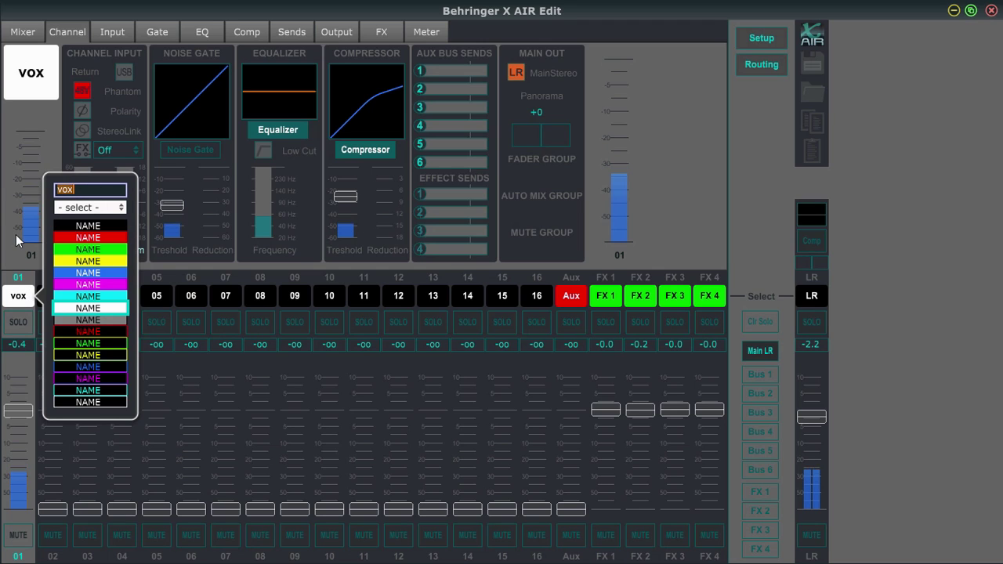
left_click(19, 364)
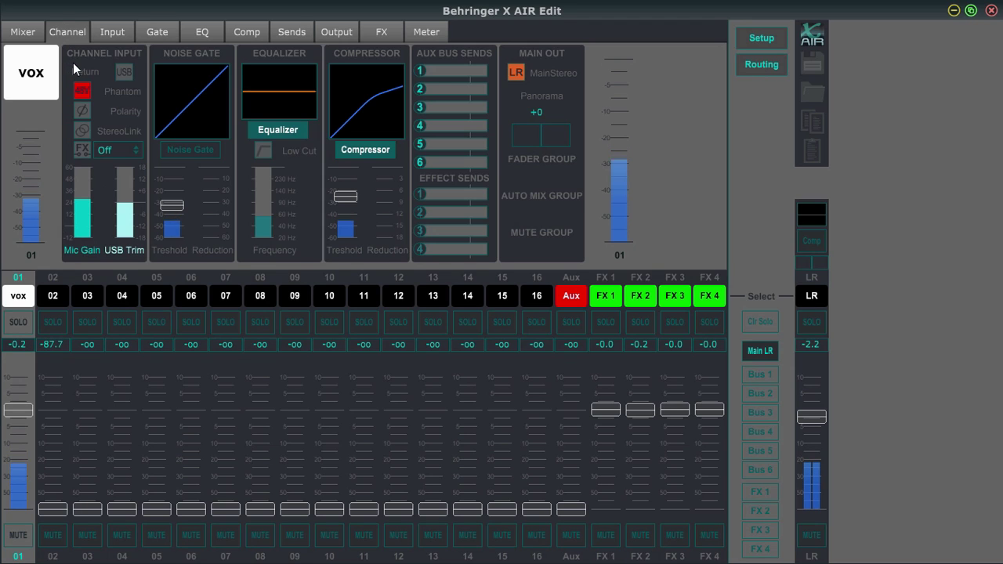
Step: Bypass the vox EQ, adjust its Aux Bus 1–3 sends, and show its Output page
left_click(277, 129)
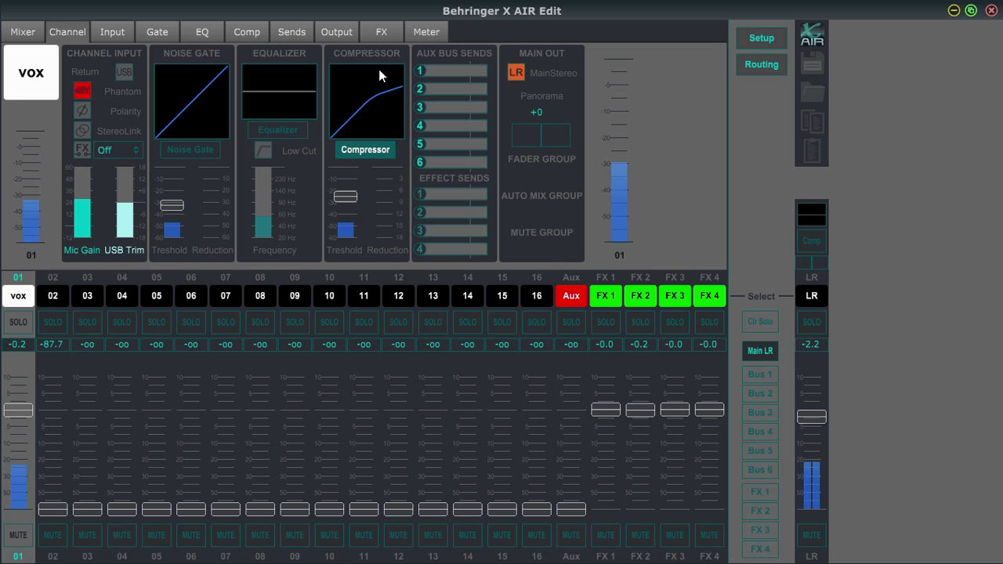
mouse_move(486, 222)
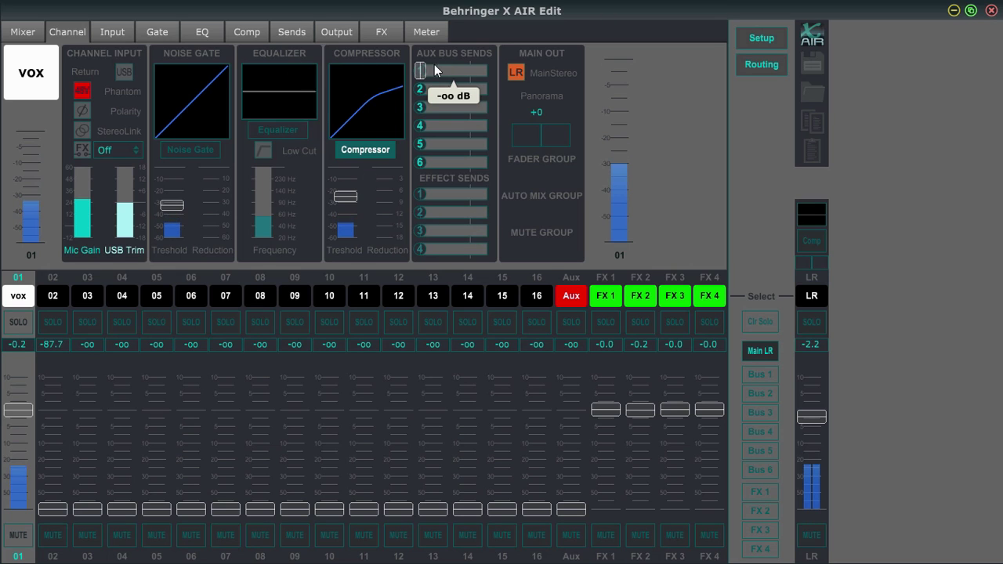
left_click_drag(428, 66, 359, 101)
left_click_drag(419, 108, 383, 130)
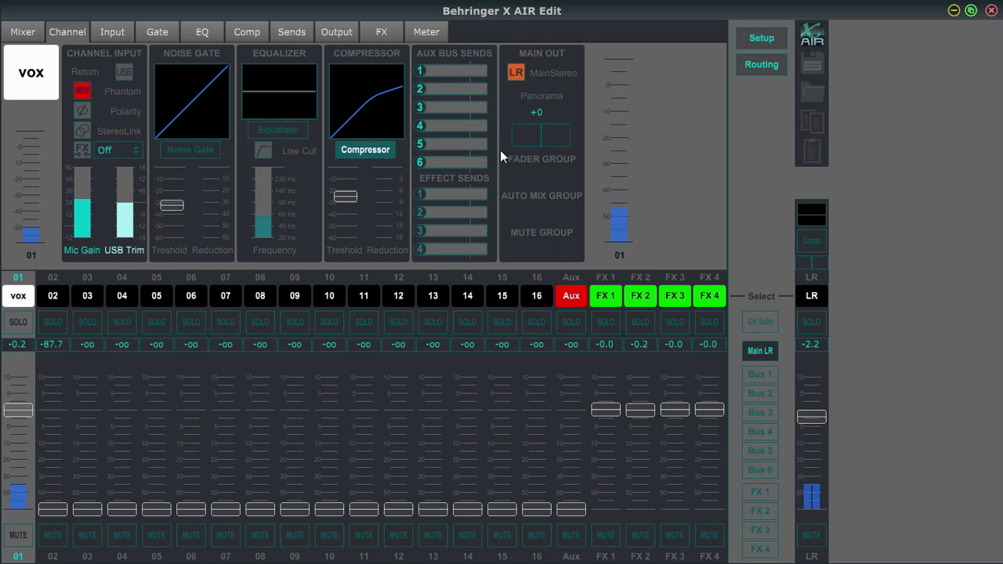
left_click(332, 32)
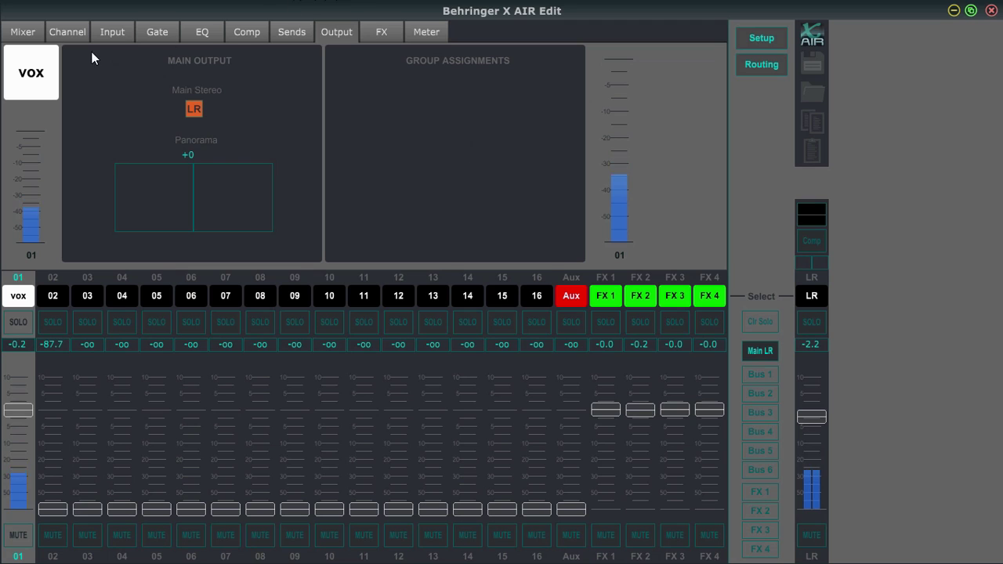
Step: Go back to the vox Channel overview page
left_click(67, 32)
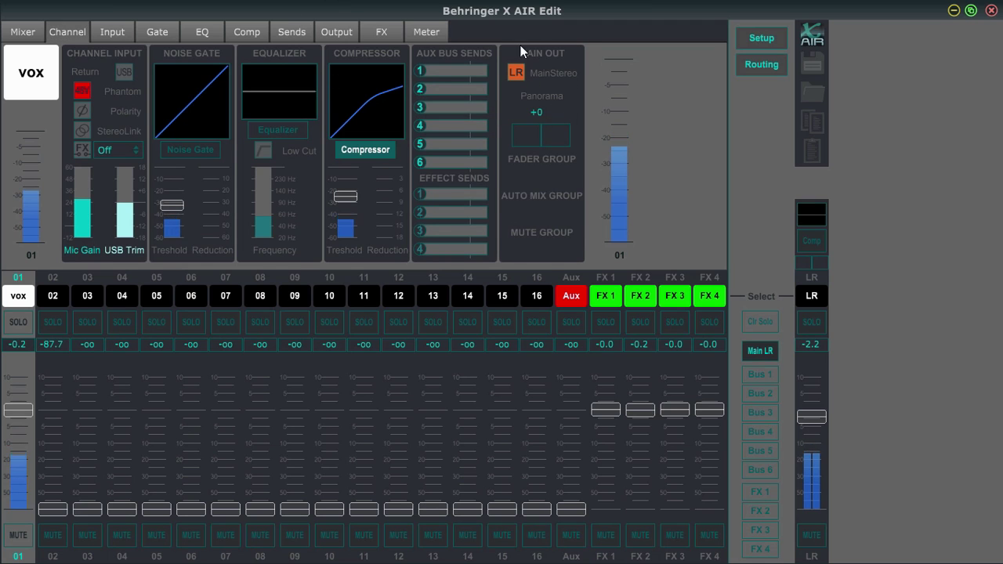
Step: Enable the vox low cut at 87 Hz, leaving the FX insert off
left_click(103, 30)
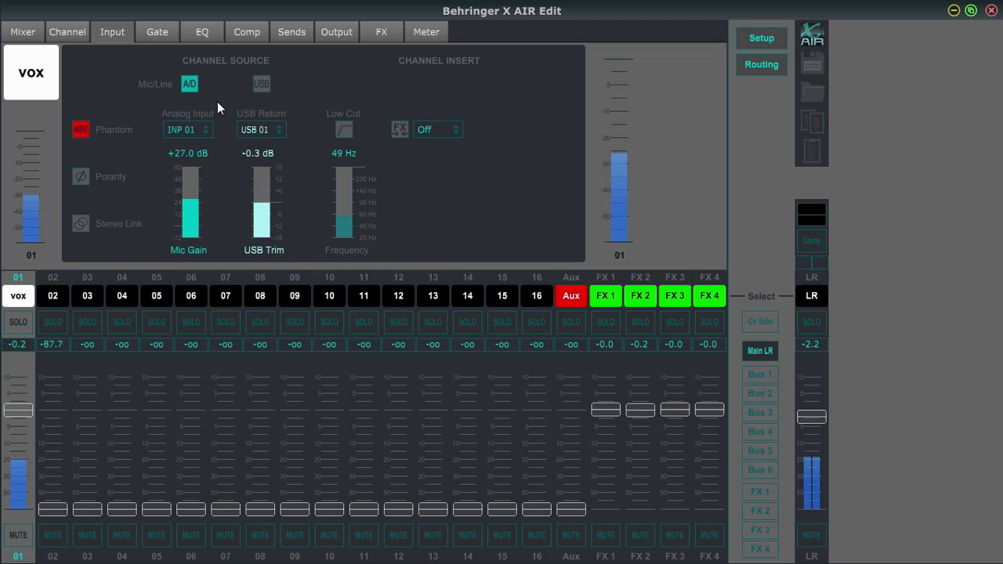
mouse_move(189, 181)
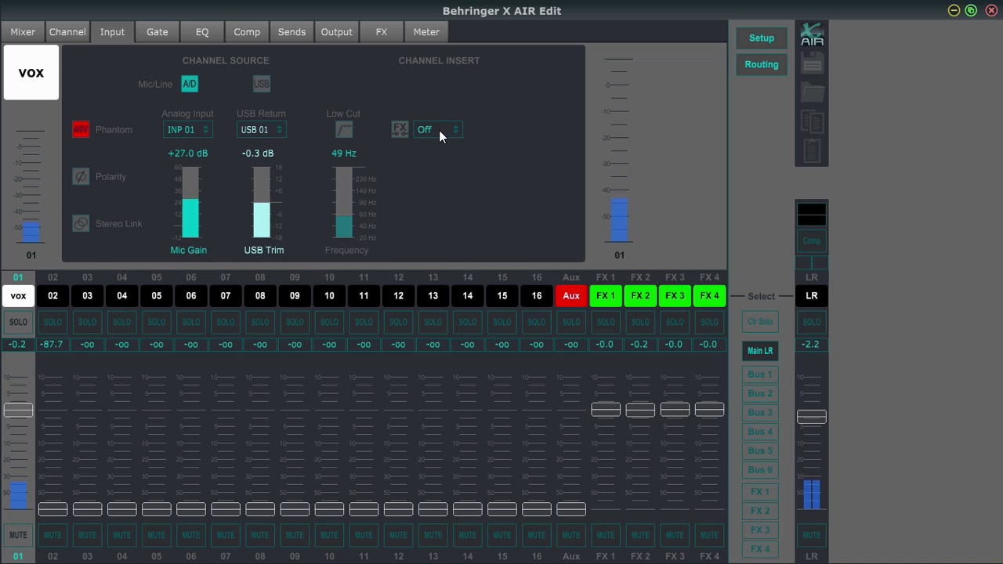
left_click(348, 128)
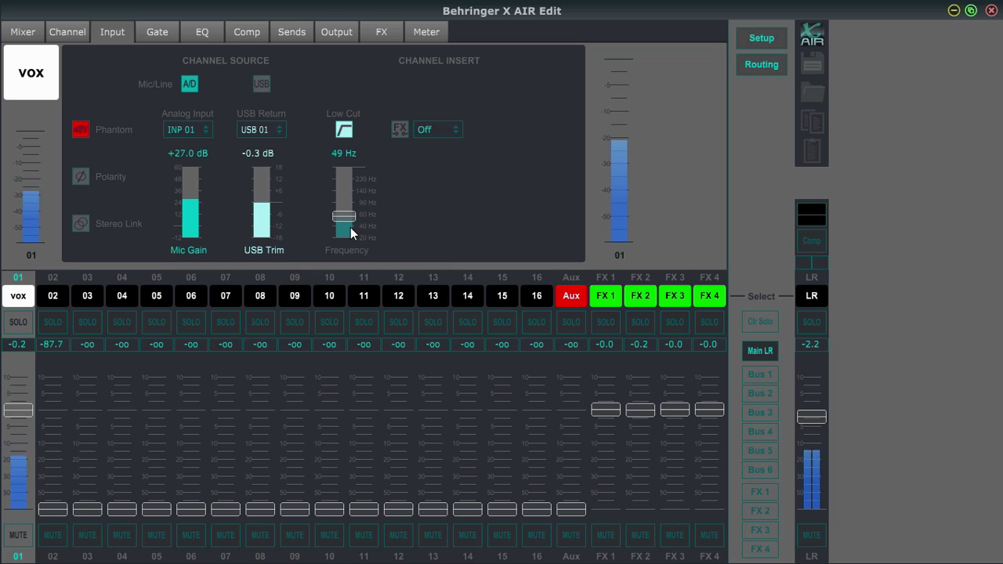
left_click_drag(346, 216, 340, 176)
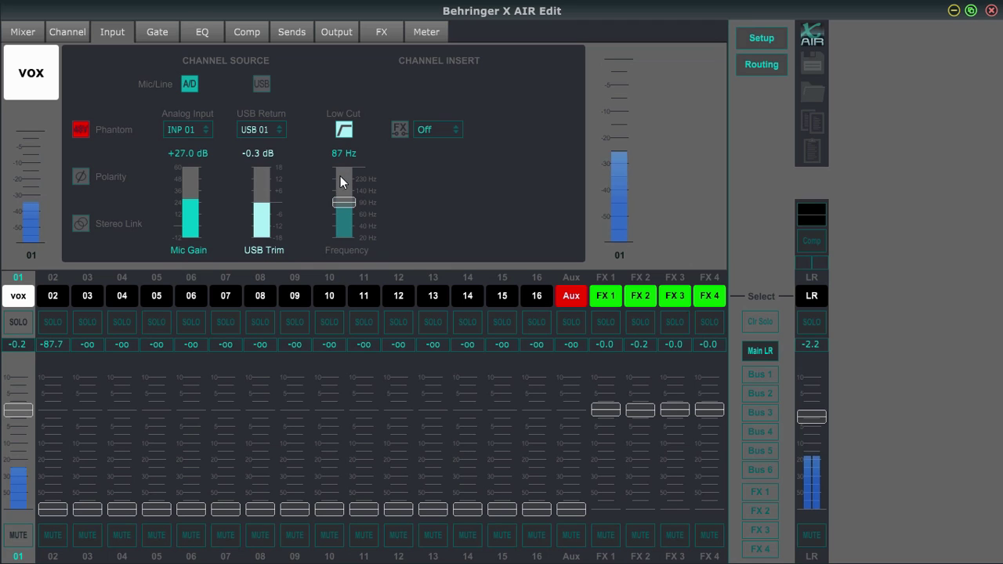
left_click(400, 128)
left_click(400, 127)
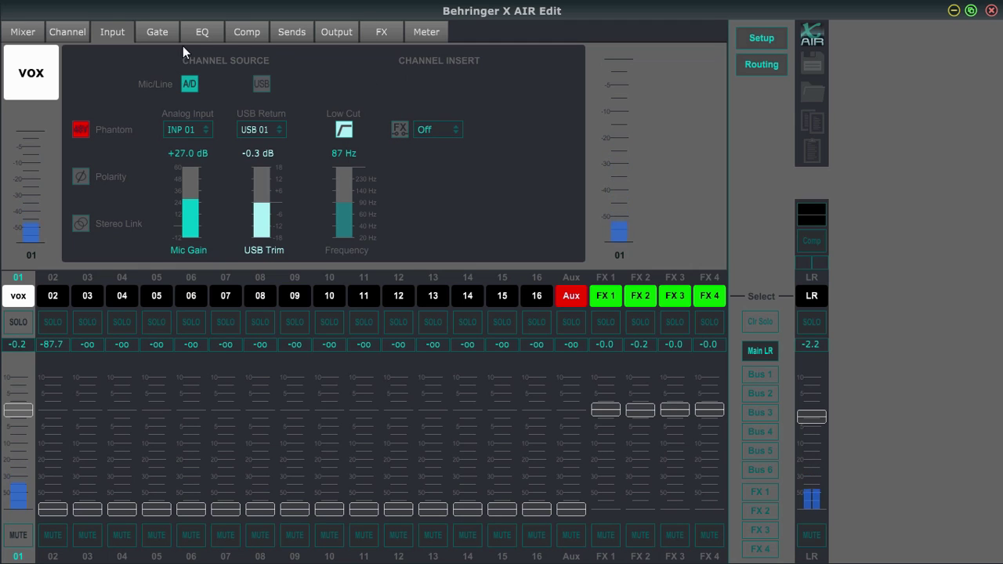
Step: On the vox Gate page, switch the noise gate on and then back off
left_click(162, 33)
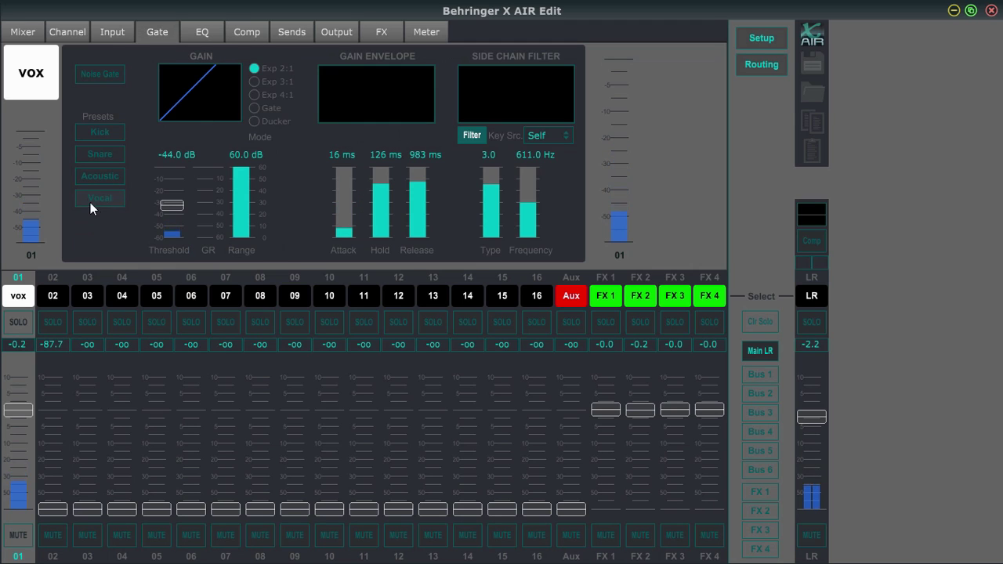
left_click(98, 74)
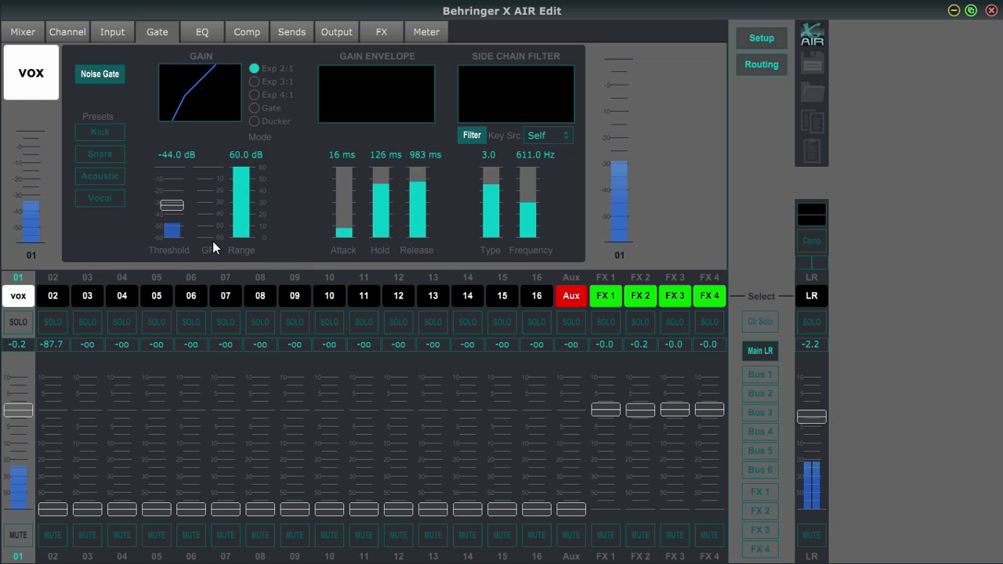
left_click(99, 74)
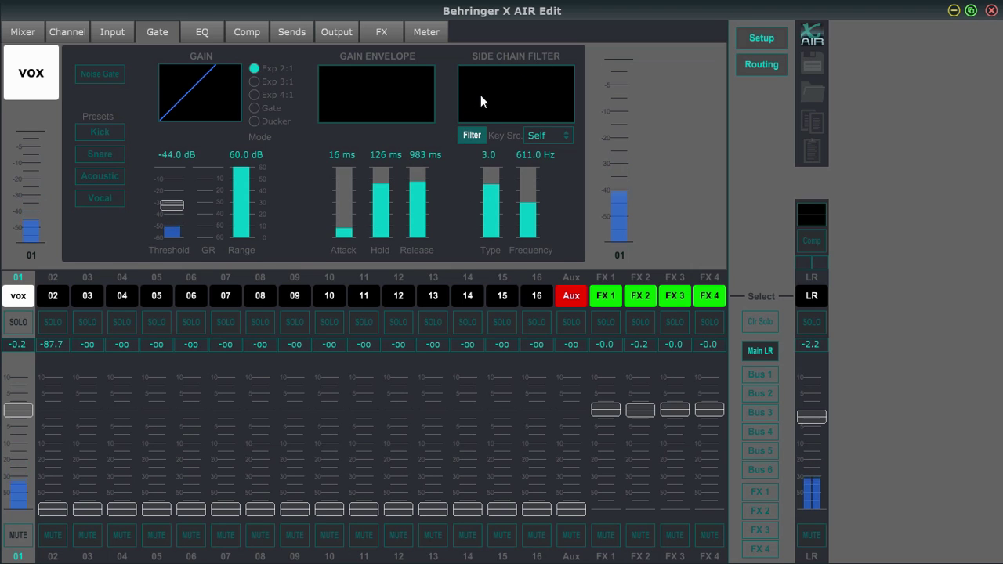
Step: Turn on the vox parametric EQ, leaving RTA on and SPEC off
left_click(198, 32)
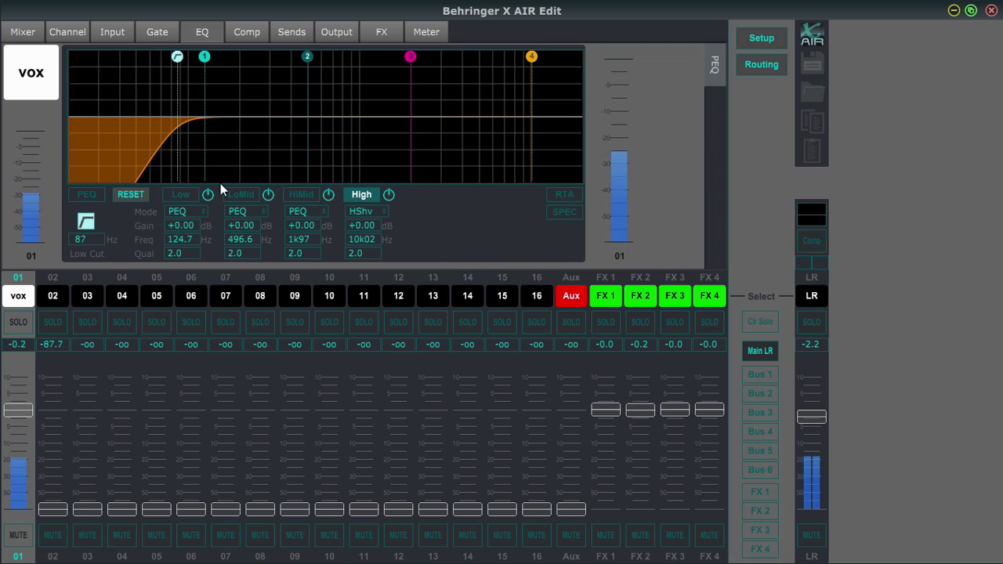
left_click(94, 195)
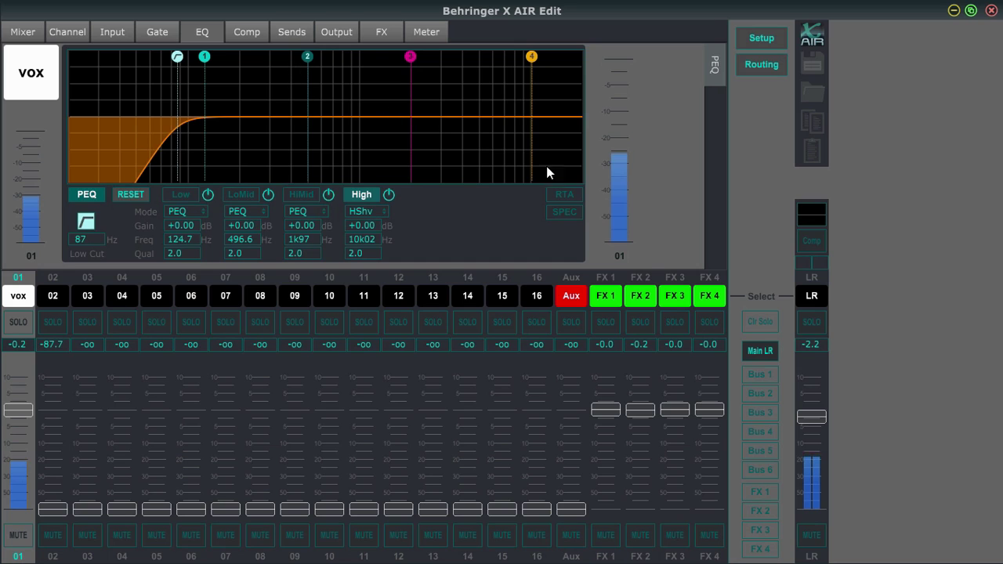
left_click(558, 194)
left_click(566, 212)
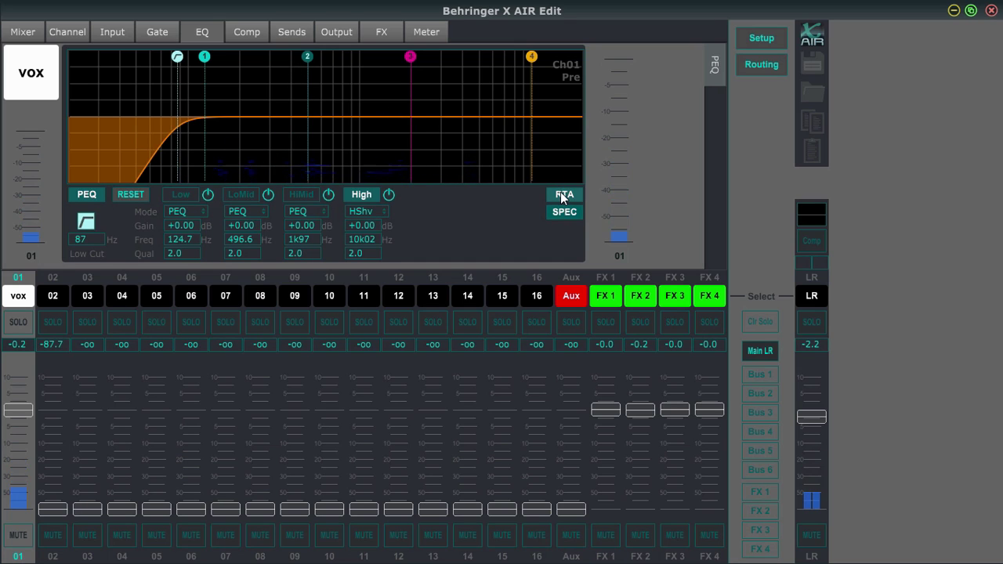
left_click(562, 194)
left_click(570, 195)
left_click(560, 213)
Step: Cut the vox low and low-mid EQ bands by -2.50 dB (about 176 Hz, 590 Hz) and lift the high shelf
left_click_drag(204, 57, 340, 38)
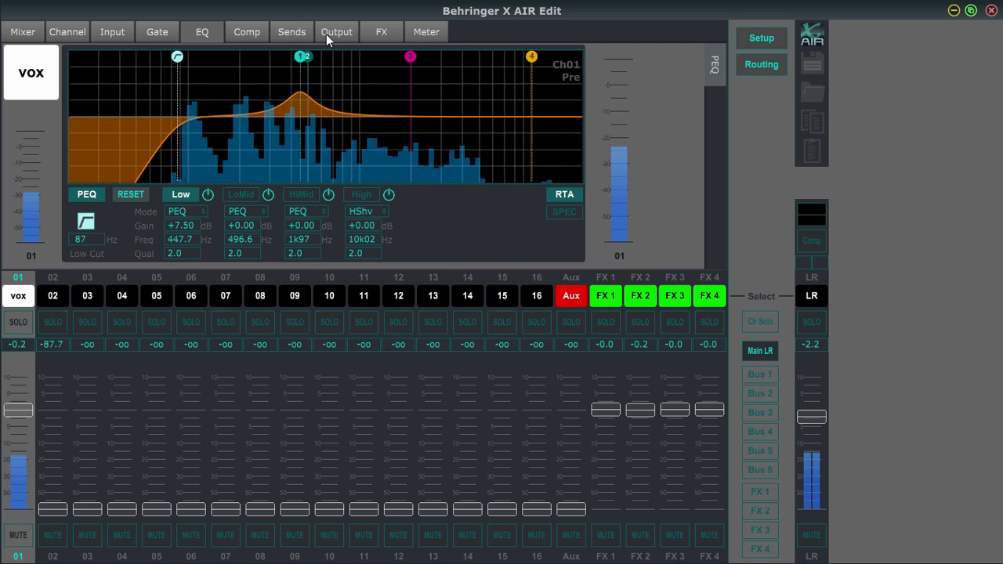
left_click_drag(299, 6, 221, 62)
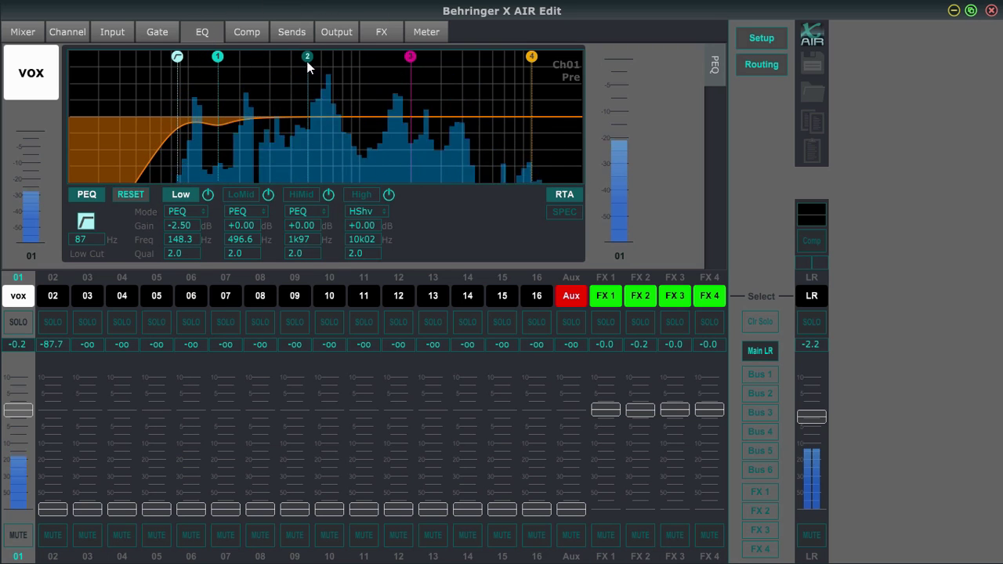
left_click_drag(307, 59, 314, 25)
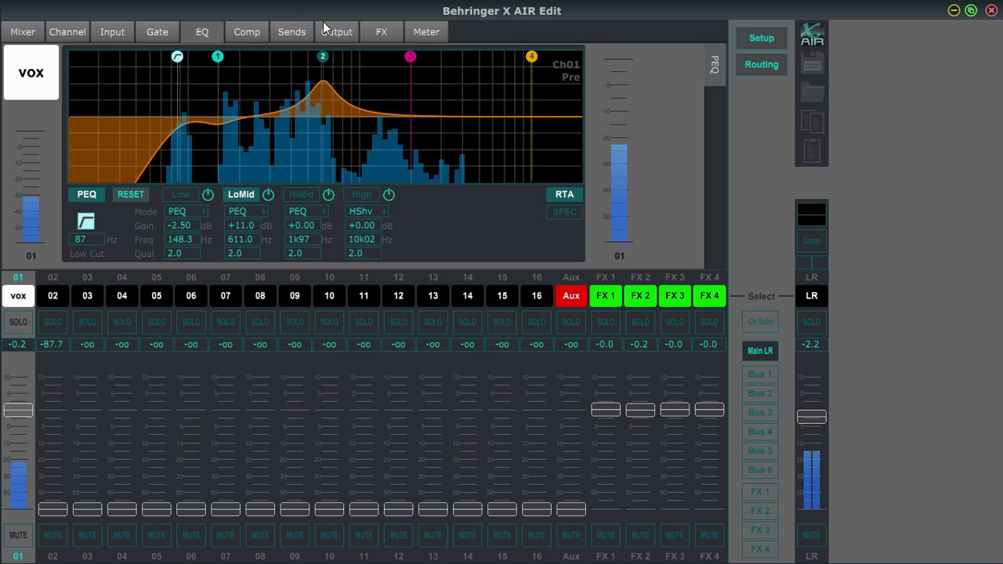
left_click_drag(322, 57, 327, 68)
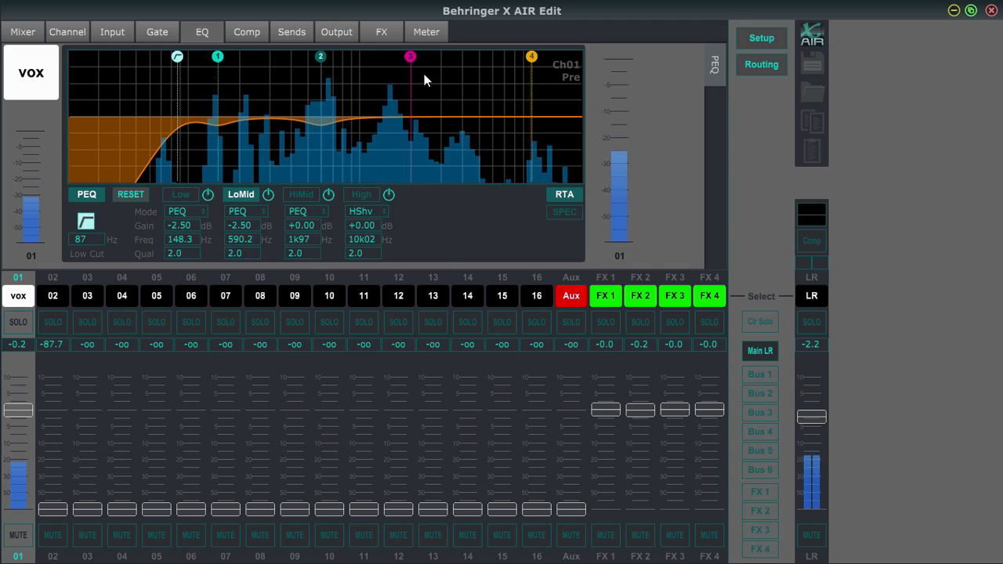
mouse_move(531, 56)
left_mouse_down()
mouse_move(535, 33)
mouse_move(539, 43)
left_mouse_up()
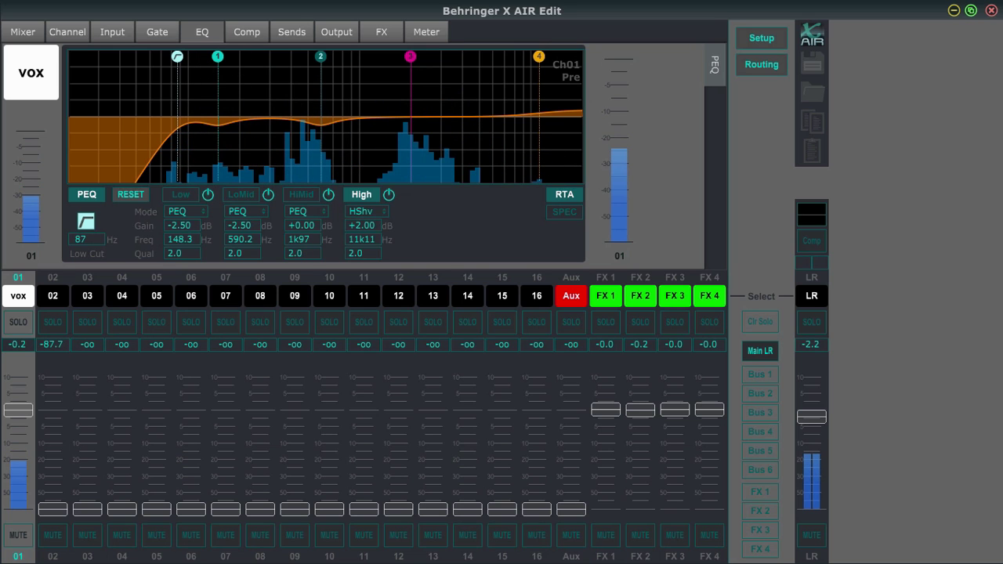
mouse_move(218, 56)
left_mouse_down()
mouse_move(281, 57)
mouse_move(233, 57)
mouse_move(246, 57)
mouse_move(241, 48)
mouse_move(232, 68)
mouse_move(229, 53)
left_mouse_up()
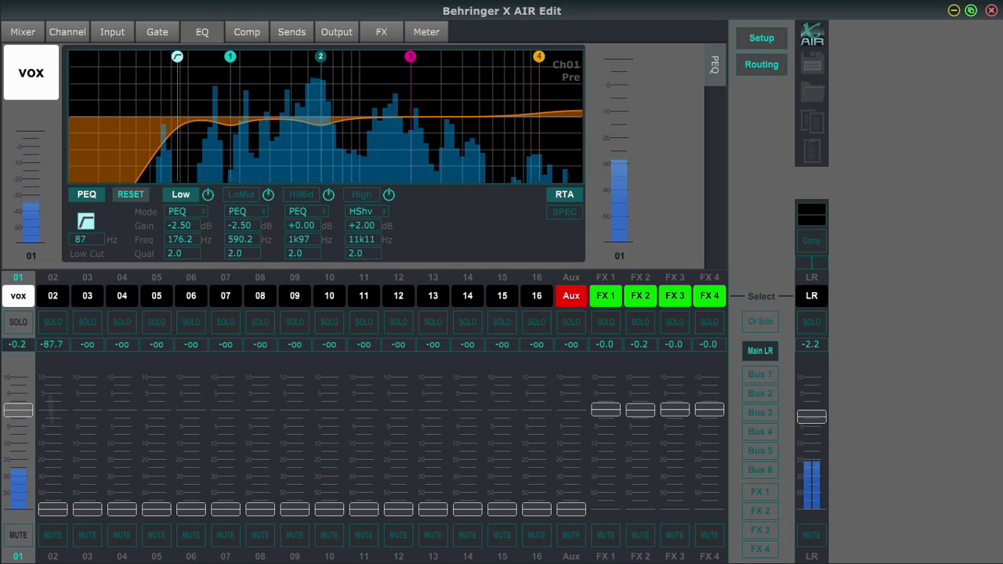
Step: Raise channel 02's fader, then ride two other channel faders up and down and return them to the bottom
mouse_move(53, 509)
left_mouse_down()
mouse_move(52, 423)
mouse_move(53, 509)
left_mouse_up()
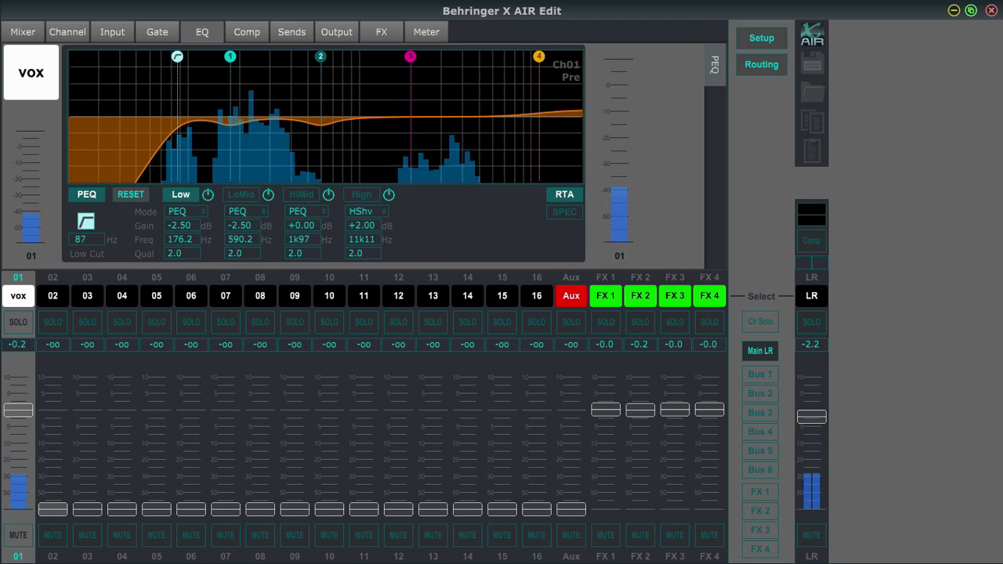
left_click_drag(191, 508, 191, 499)
left_click_drag(261, 509, 260, 494)
left_click_drag(191, 499, 191, 451)
left_click_drag(260, 494, 261, 457)
left_click_drag(191, 451, 191, 486)
left_click_drag(261, 457, 260, 463)
left_click_drag(191, 486, 192, 457)
left_click_drag(260, 463, 260, 487)
left_click_drag(191, 457, 192, 464)
left_click_drag(261, 487, 260, 419)
left_click_drag(191, 464, 191, 432)
left_click_drag(261, 419, 260, 463)
left_click_drag(191, 432, 191, 462)
left_click_drag(260, 464, 260, 421)
left_click_drag(191, 463, 191, 466)
left_click_drag(260, 421, 261, 457)
left_click_drag(192, 466, 191, 508)
left_click_drag(260, 457, 260, 509)
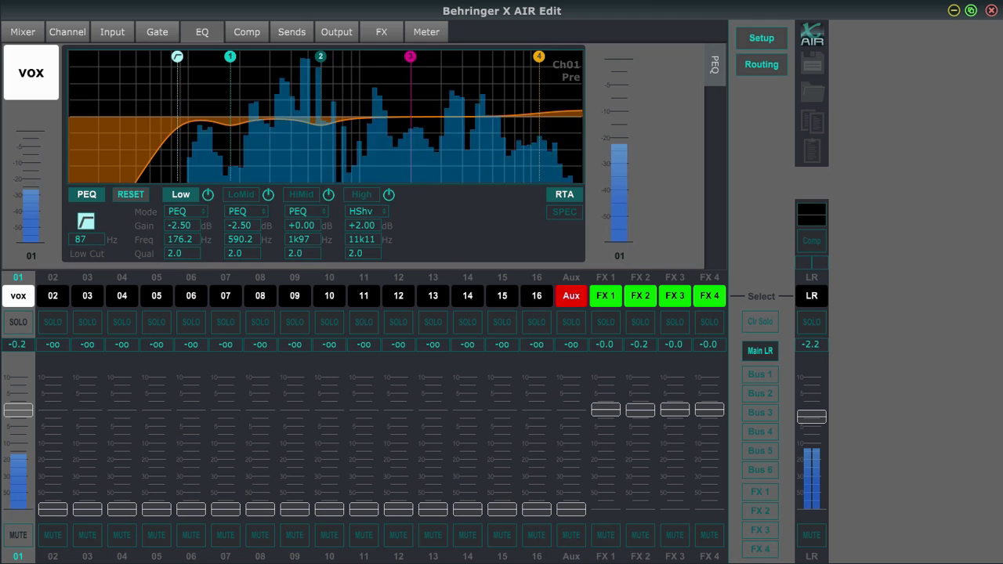
Step: Open the vox compressor, try other knee settings, and return the knee to 2
left_click(248, 36)
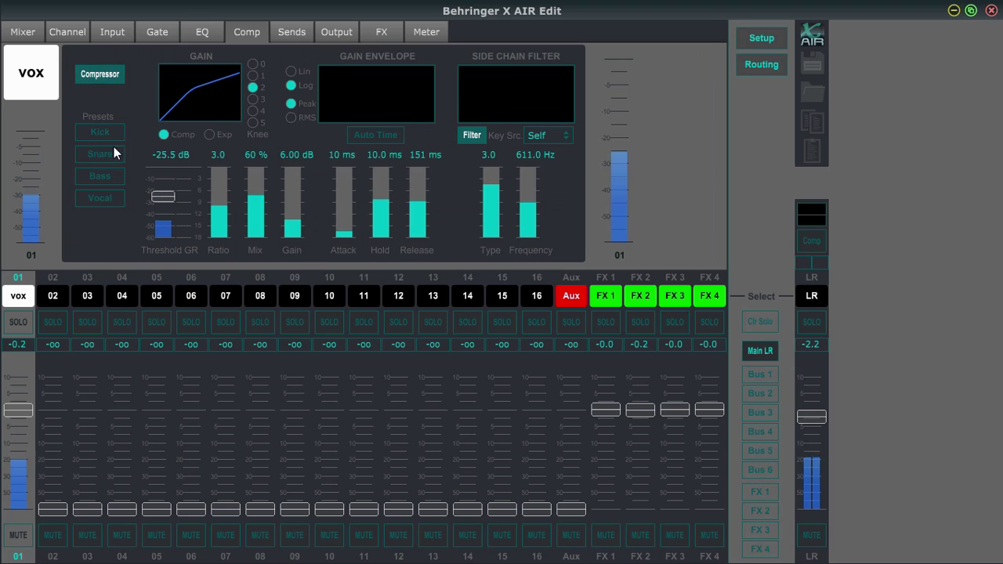
left_click(36, 71)
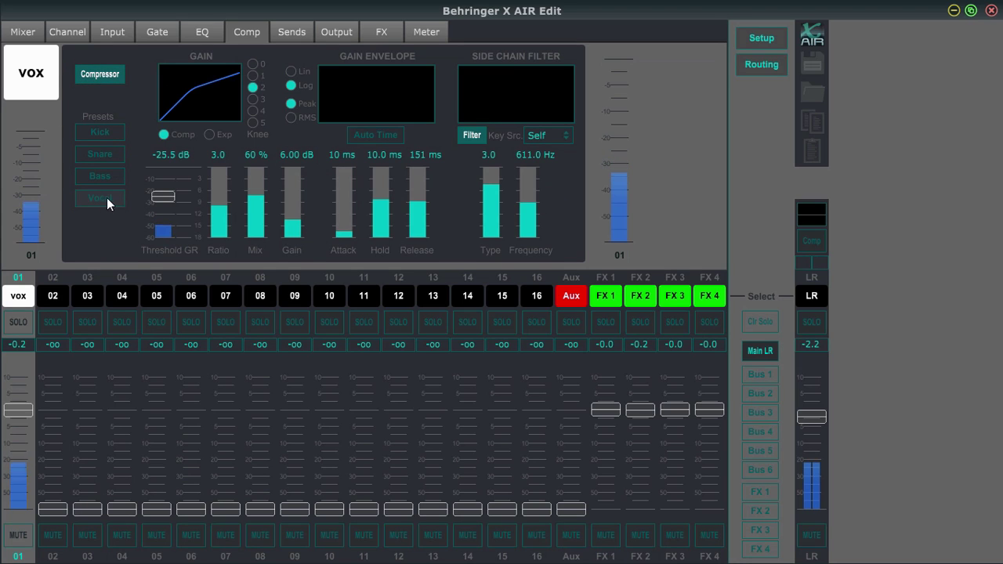
left_click(250, 64)
left_click(251, 87)
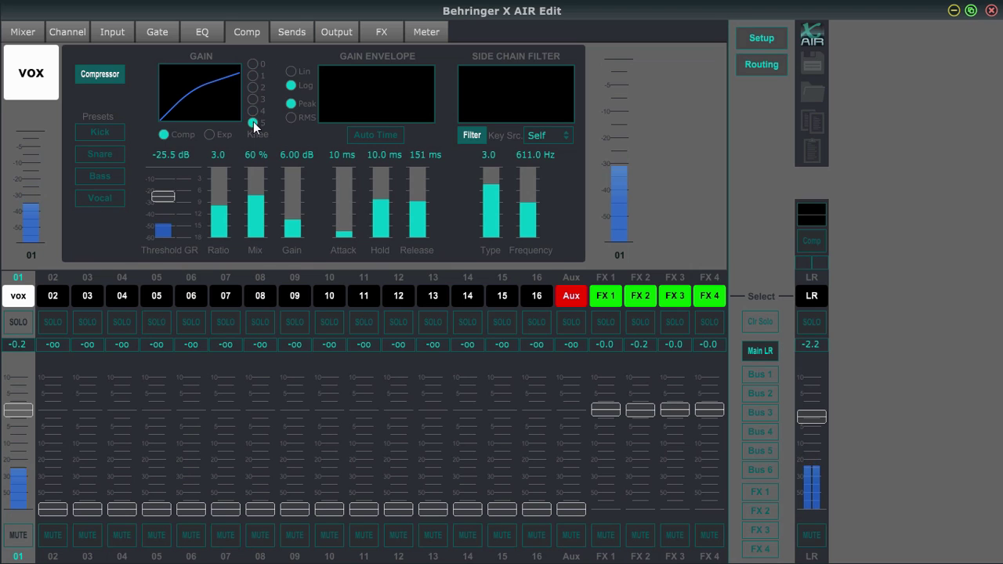
left_click(253, 87)
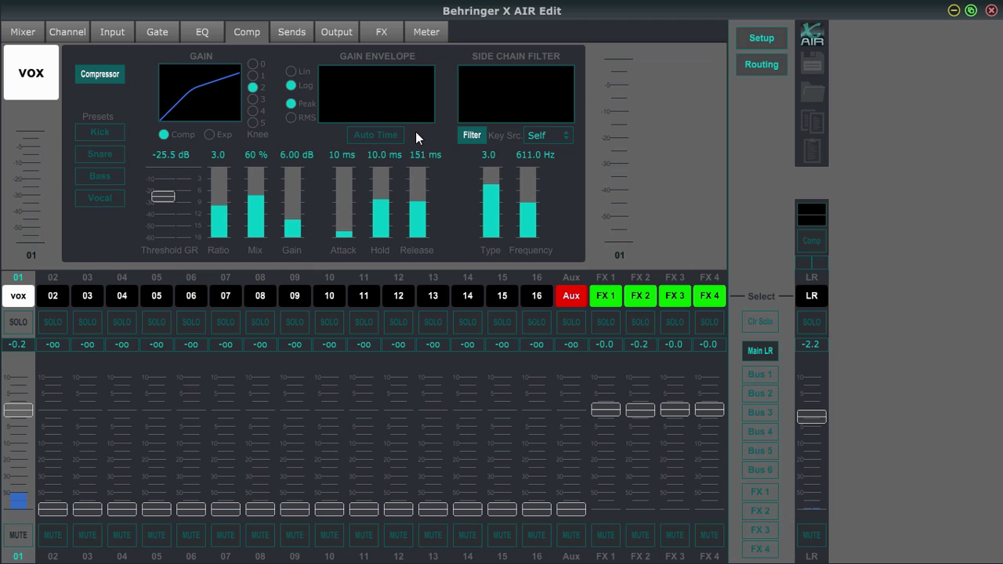
Step: Toggle compressor Auto Time off and on, leaving it enabled, and bring up the vox sends
left_click(378, 134)
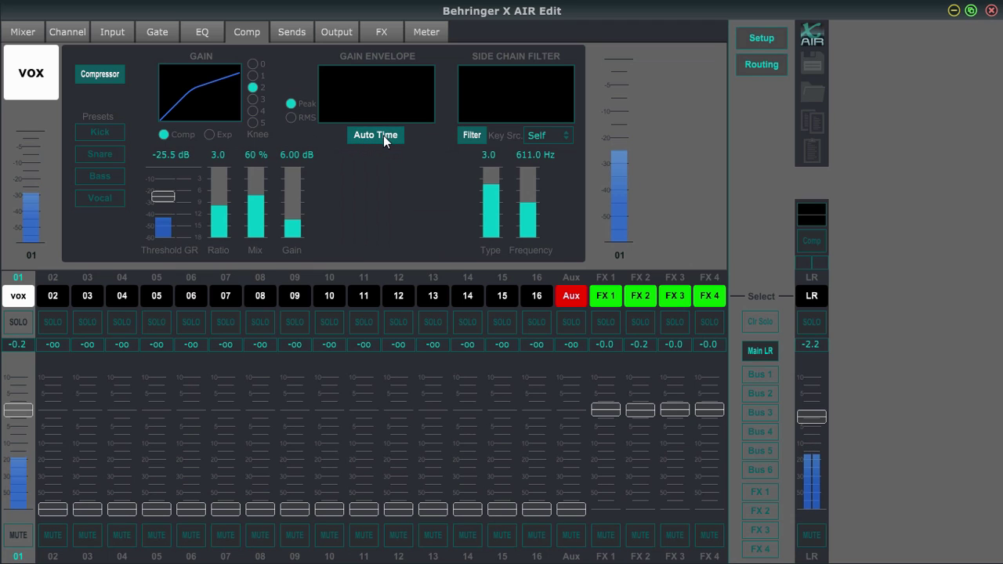
left_click(383, 138)
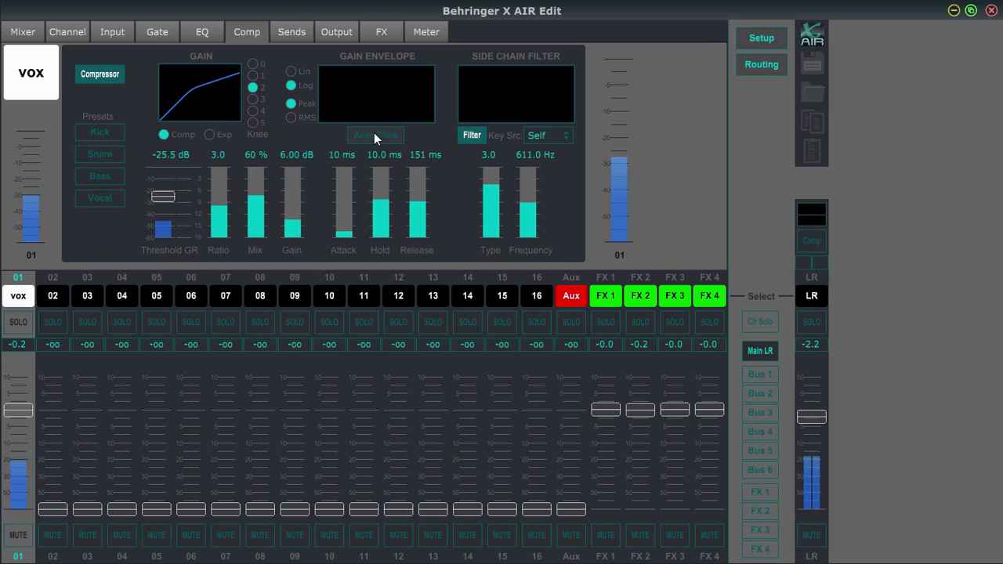
left_click(373, 133)
left_click(372, 133)
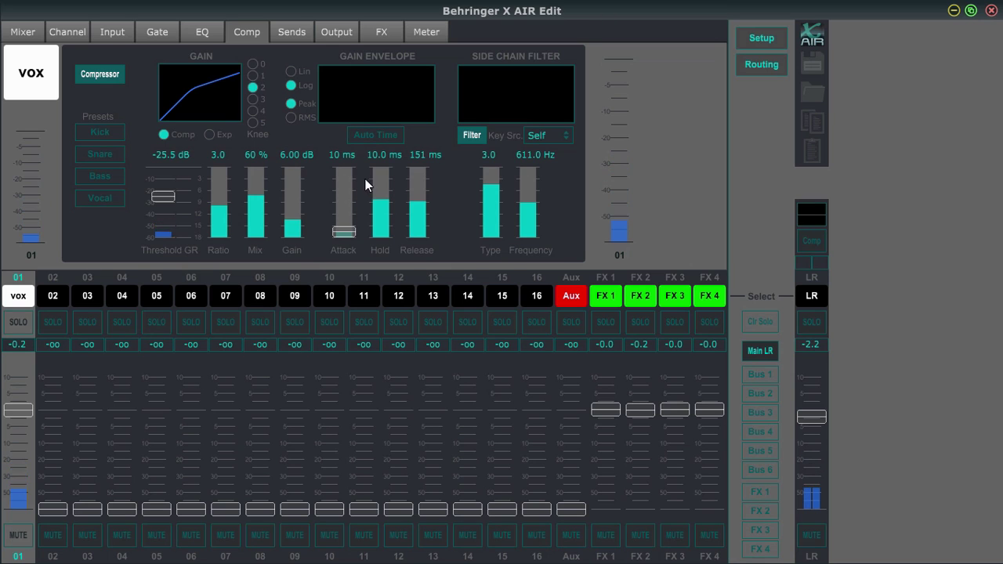
left_click(376, 136)
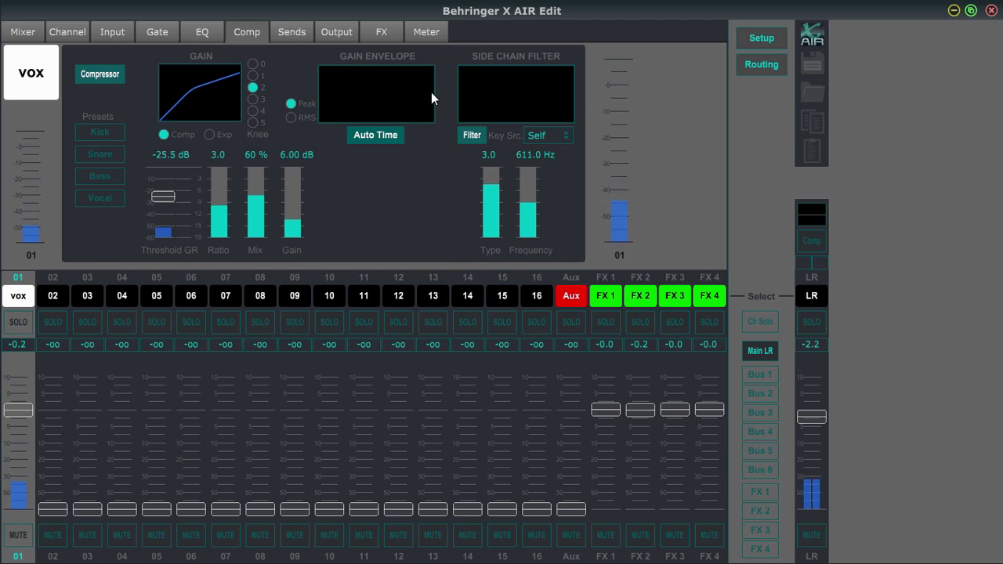
left_click(298, 35)
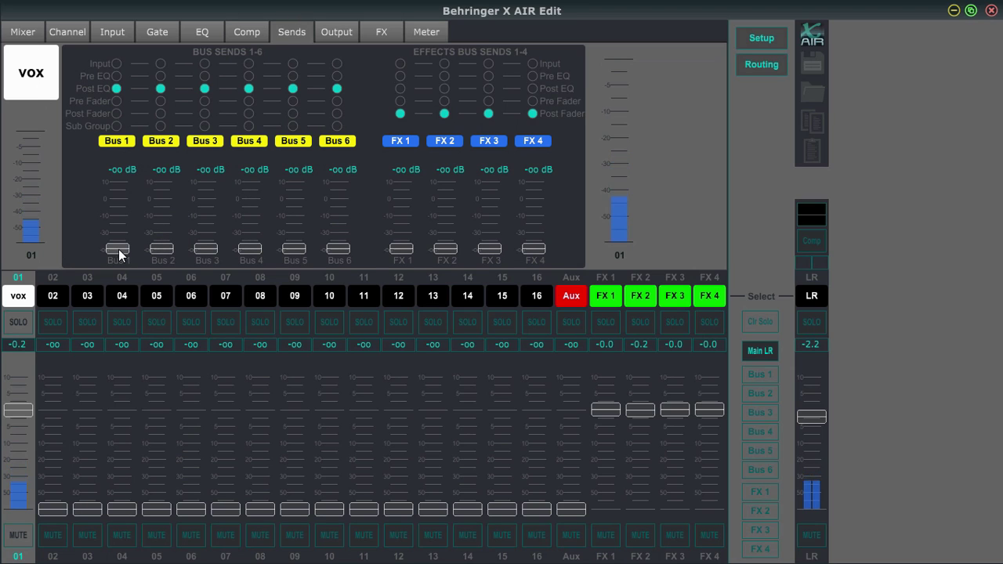
left_click_drag(119, 249, 161, 133)
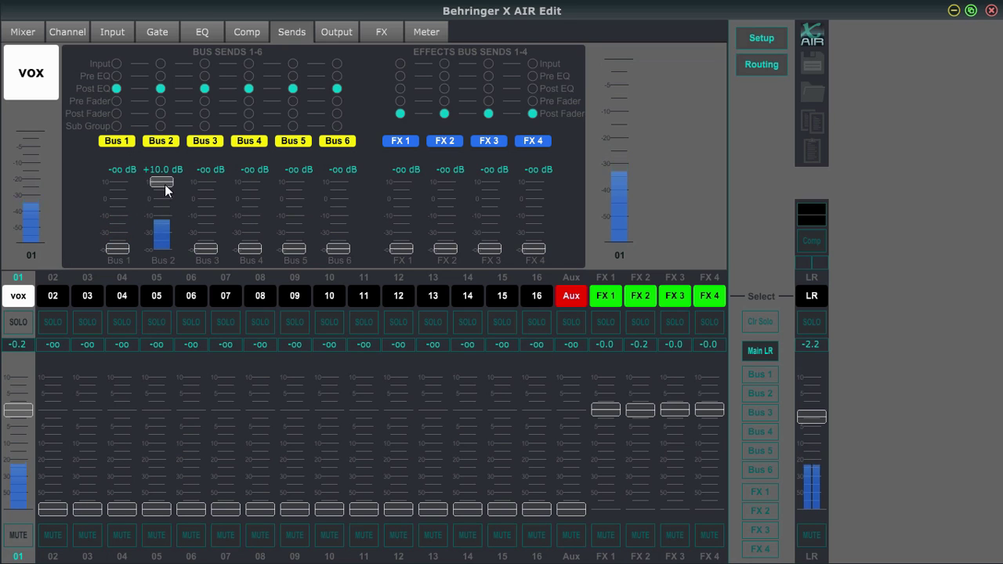
left_click_drag(116, 248, 177, 250)
left_click_drag(241, 249, 262, 381)
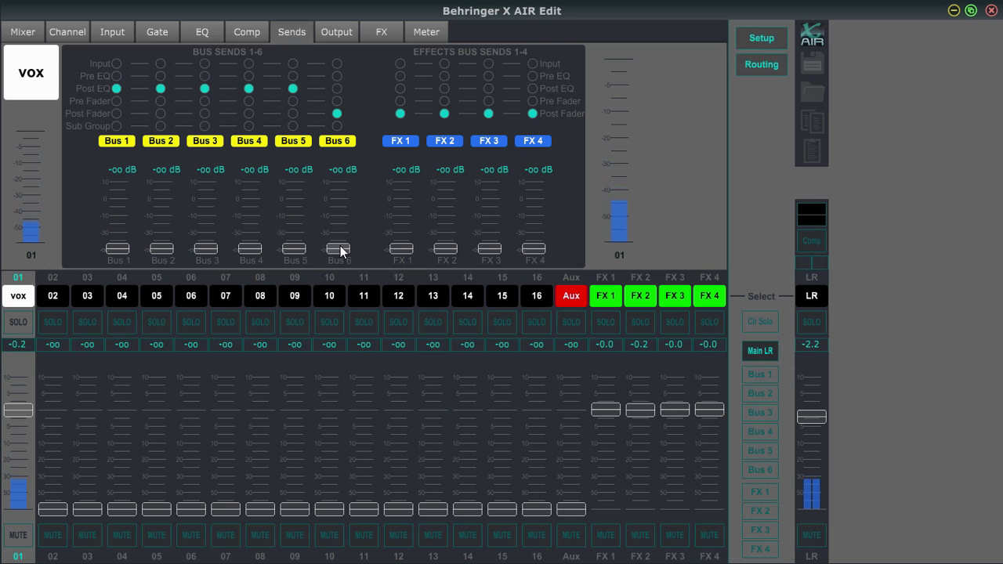
left_click_drag(340, 218, 341, 290)
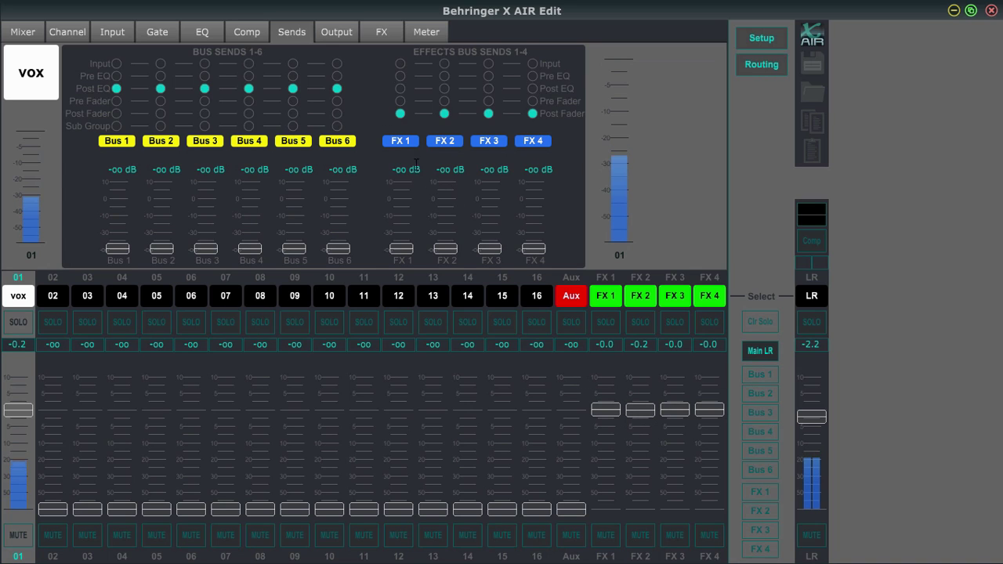
left_click_drag(404, 249, 406, 142)
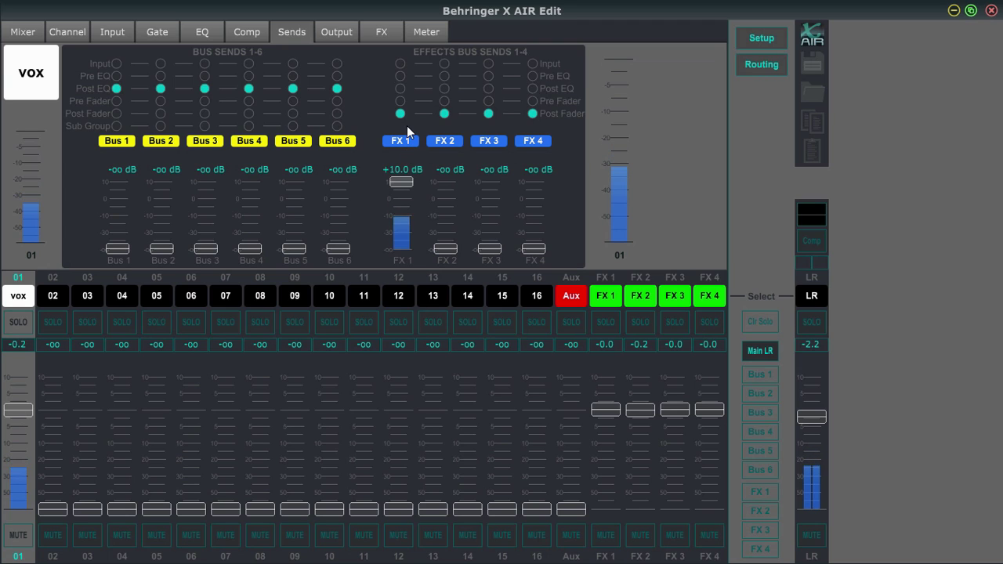
left_click_drag(401, 182, 400, 363)
Step: Turn off Insert Mode on FX 1 and go back to the vox sends
left_click(392, 32)
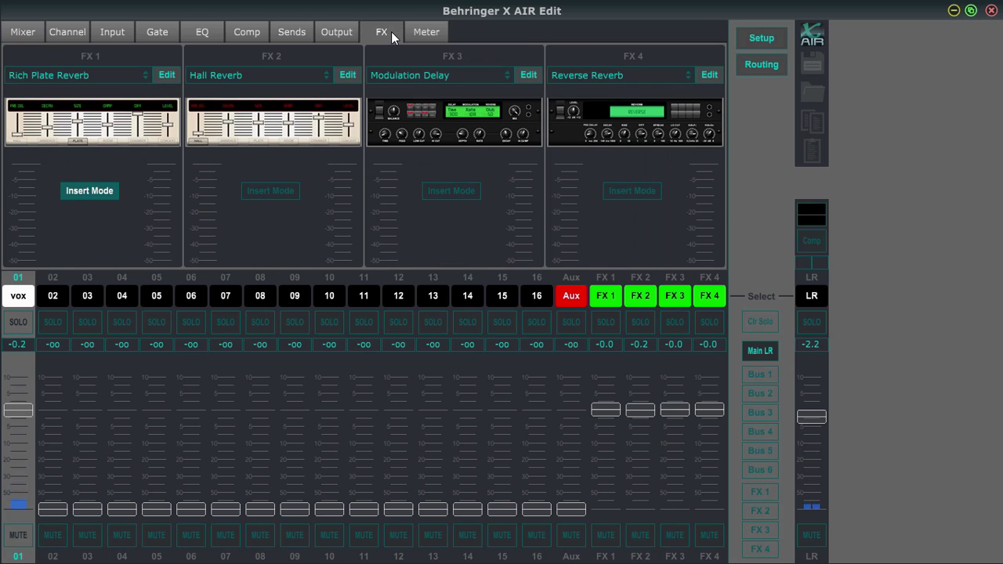
left_click(107, 193)
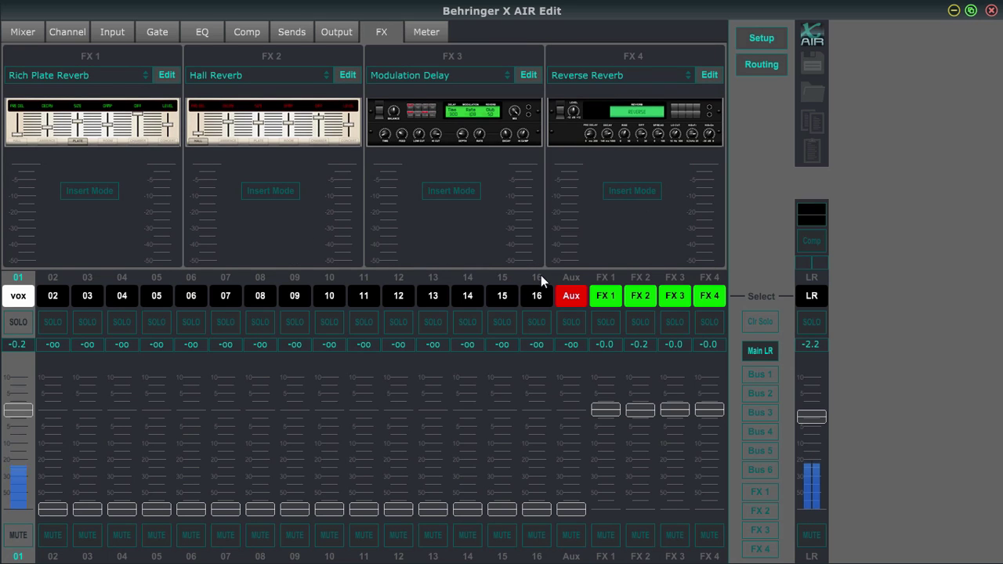
left_click(327, 31)
left_click(294, 31)
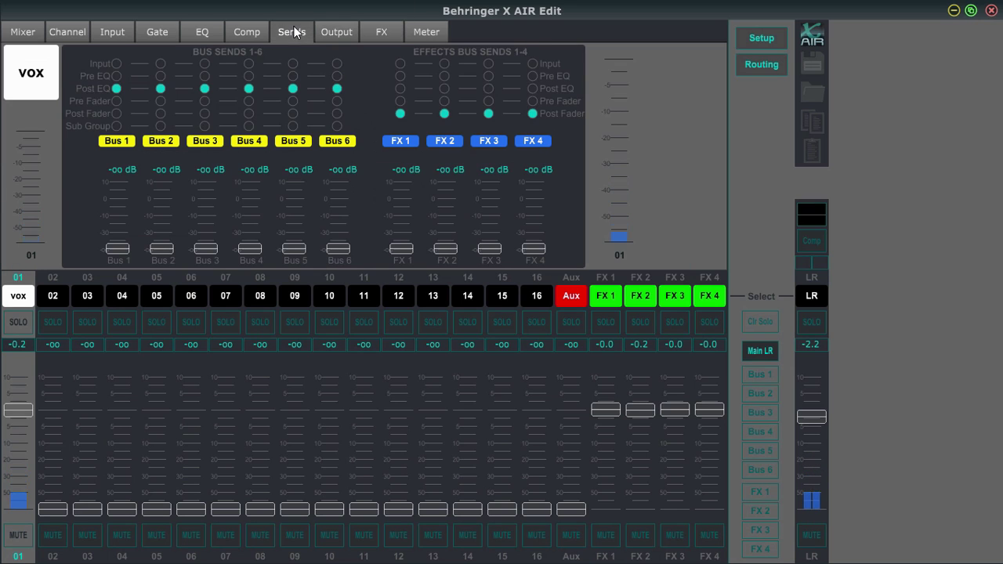
Step: Try raising the FX 1 and FX 2 sends, then pull both back to -oo dB
left_click_drag(408, 244, 414, 204)
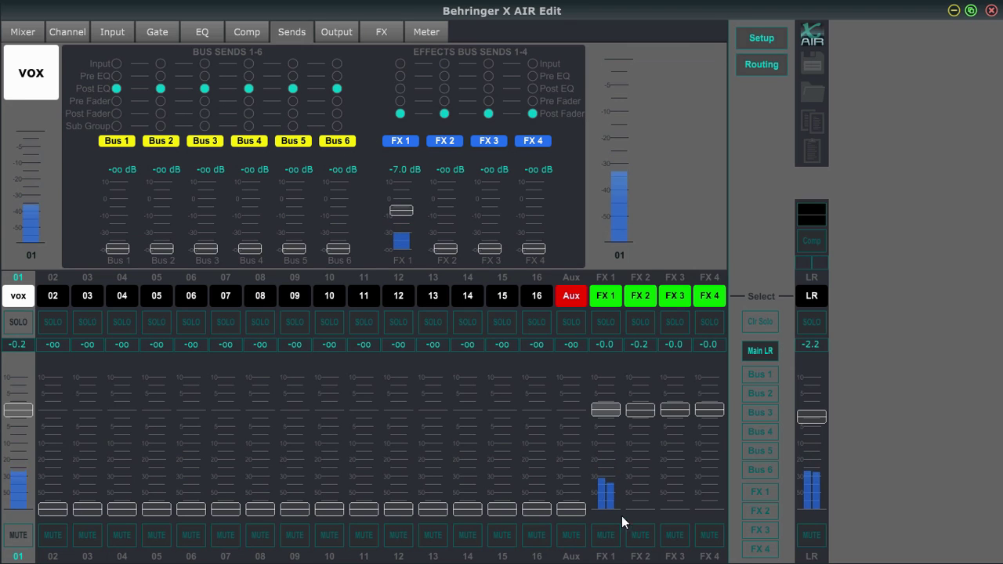
left_click_drag(405, 209, 402, 272)
left_click_drag(453, 201, 537, 290)
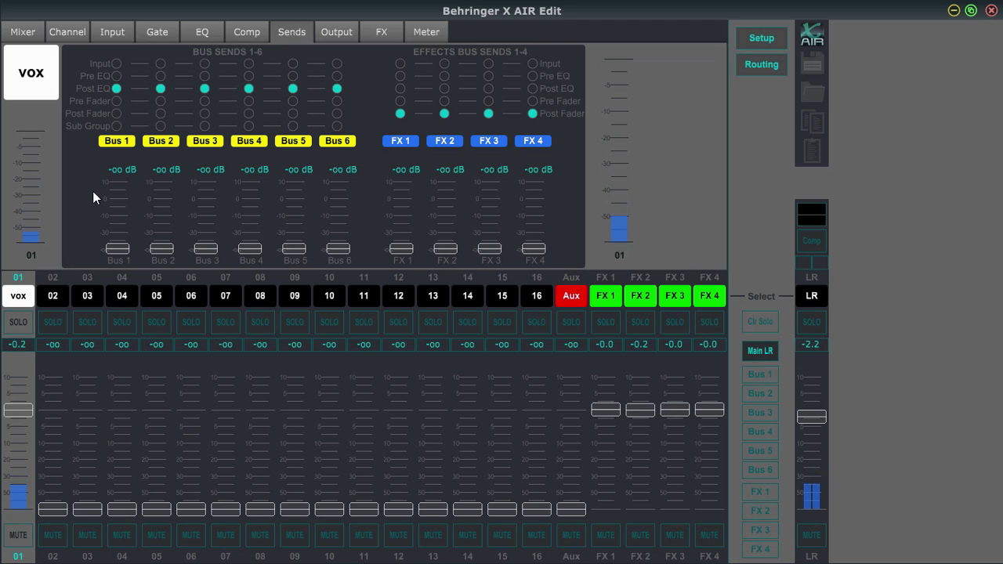
Step: On the Output page, sweep the vox panorama to -100 and +100, then centre it at +0
left_click(338, 36)
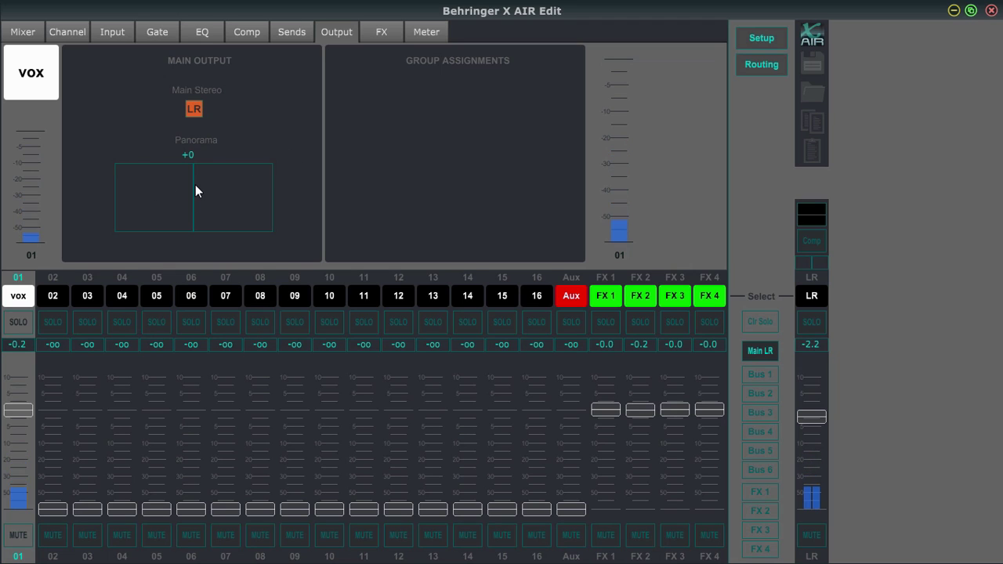
left_click_drag(195, 185, 85, 187)
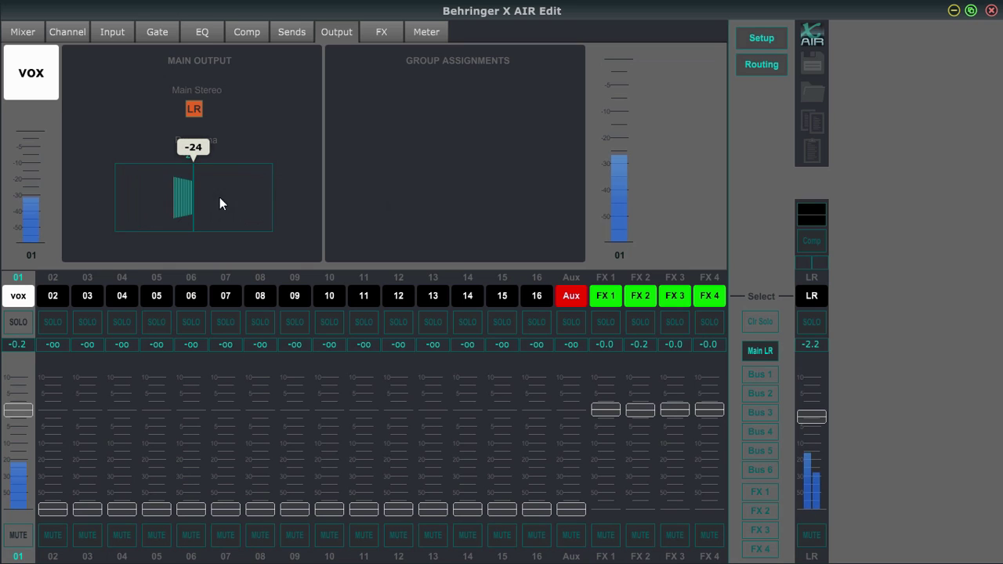
left_click_drag(245, 204, 197, 192)
Step: Sweep the vox pan in the Channel overview, check the meters, then show the FX page with Rich Plate Reverb on FX 1
left_click(71, 32)
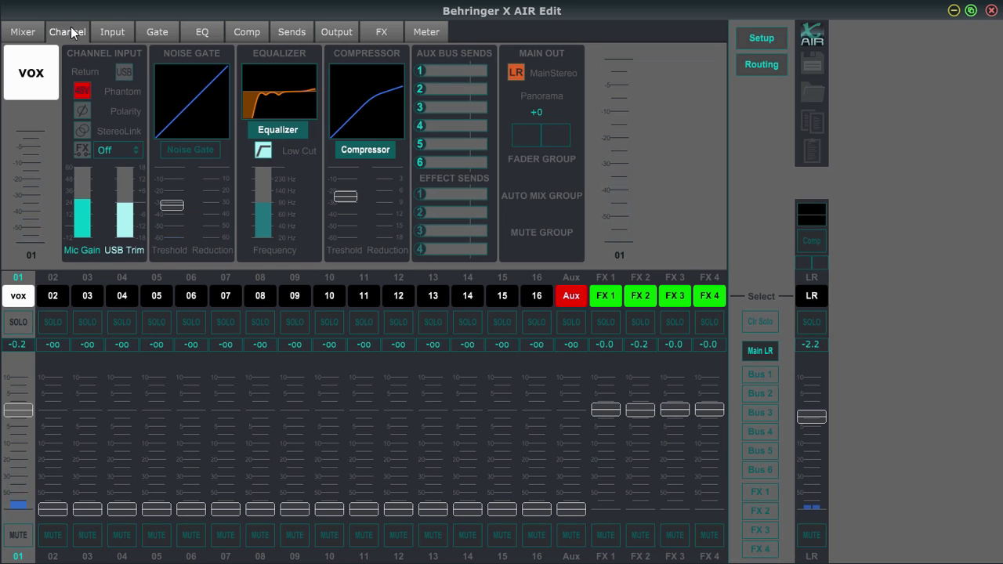
mouse_move(545, 137)
left_mouse_down()
mouse_move(459, 136)
mouse_move(674, 143)
mouse_move(364, 122)
mouse_move(541, 139)
left_mouse_up()
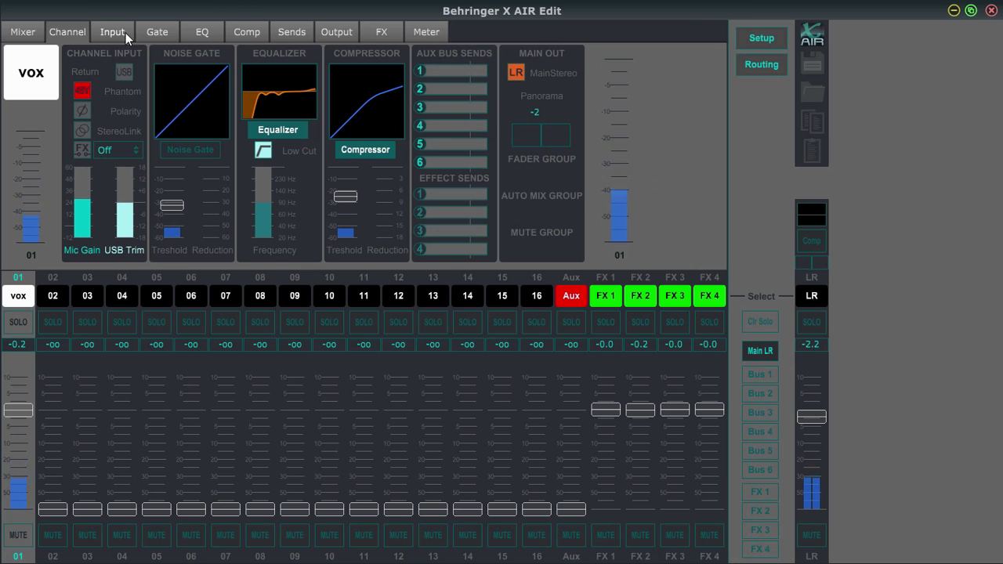
left_click(428, 32)
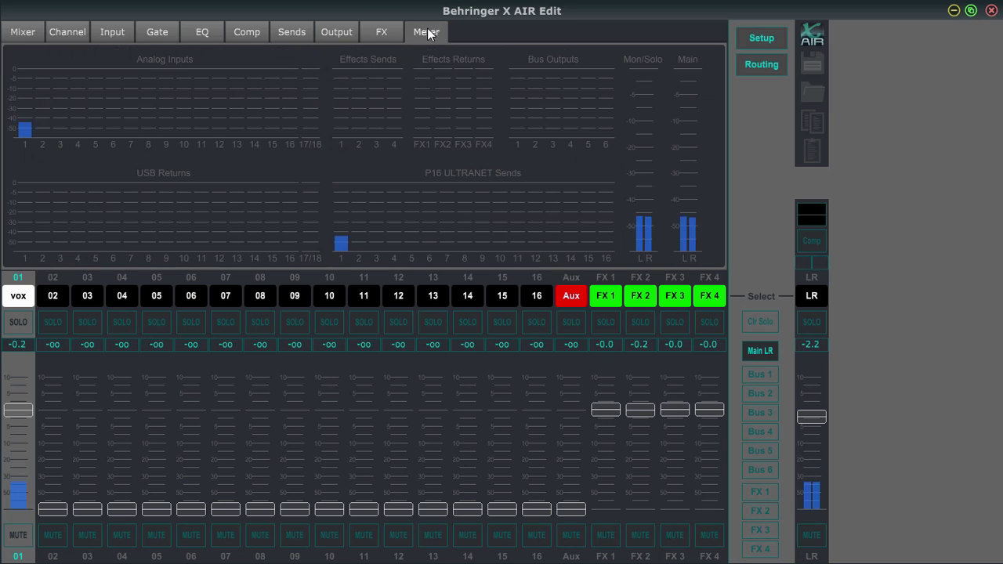
left_click(377, 34)
left_click(428, 36)
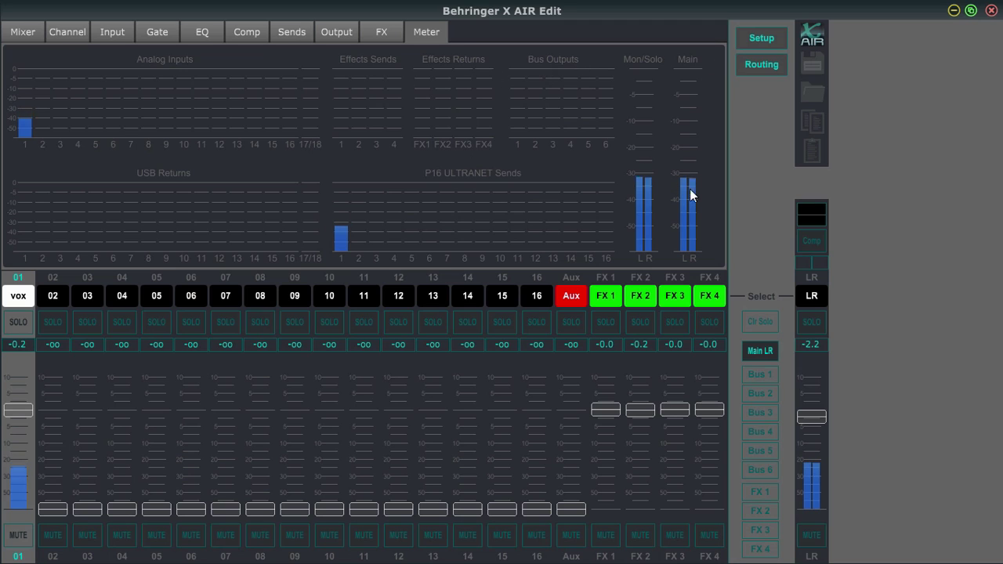
left_click(381, 31)
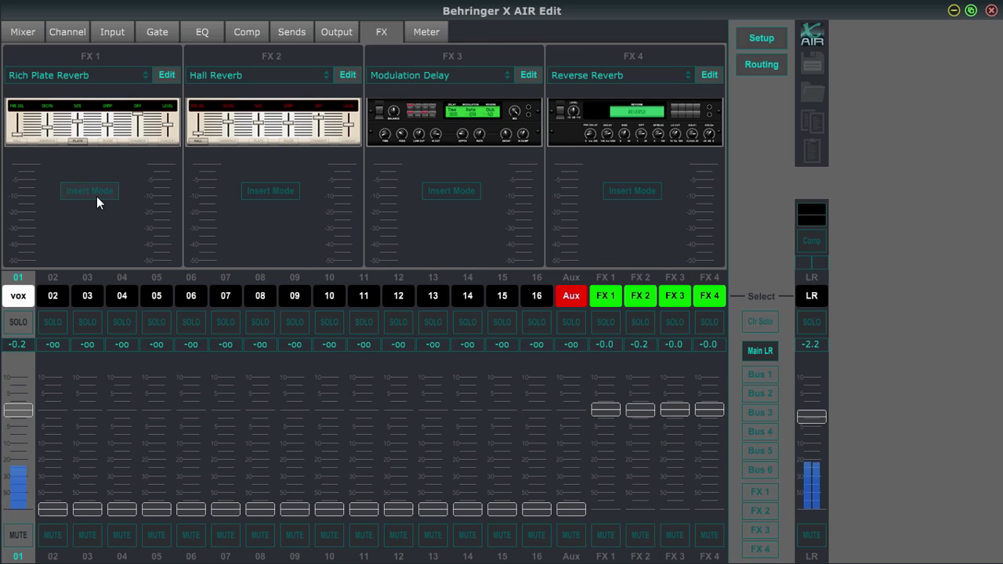
Step: Load Wave Designer into FX 1 and put FX 1 into insert mode
left_click(142, 70)
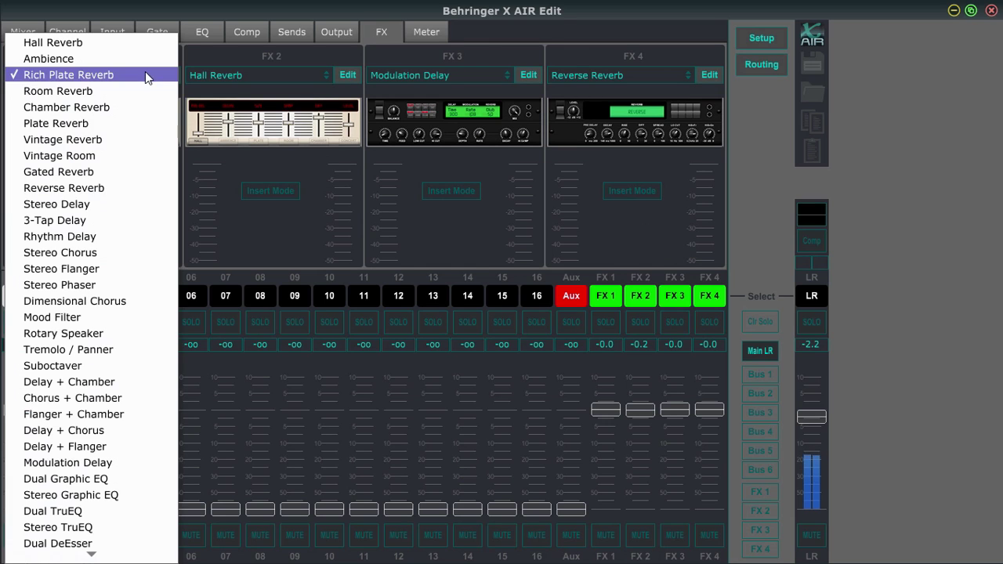
scroll(129, 343, "down", 5)
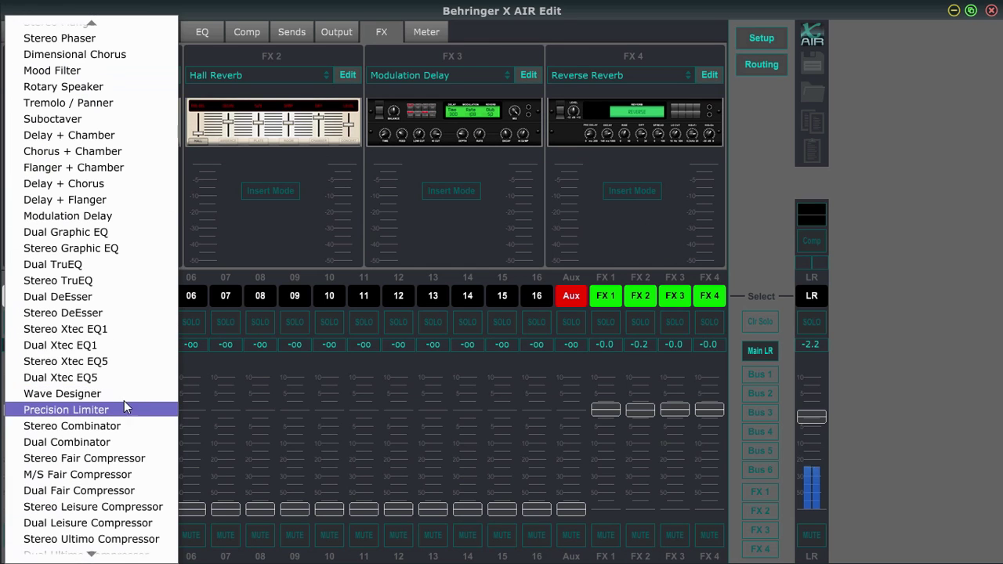
left_click(126, 394)
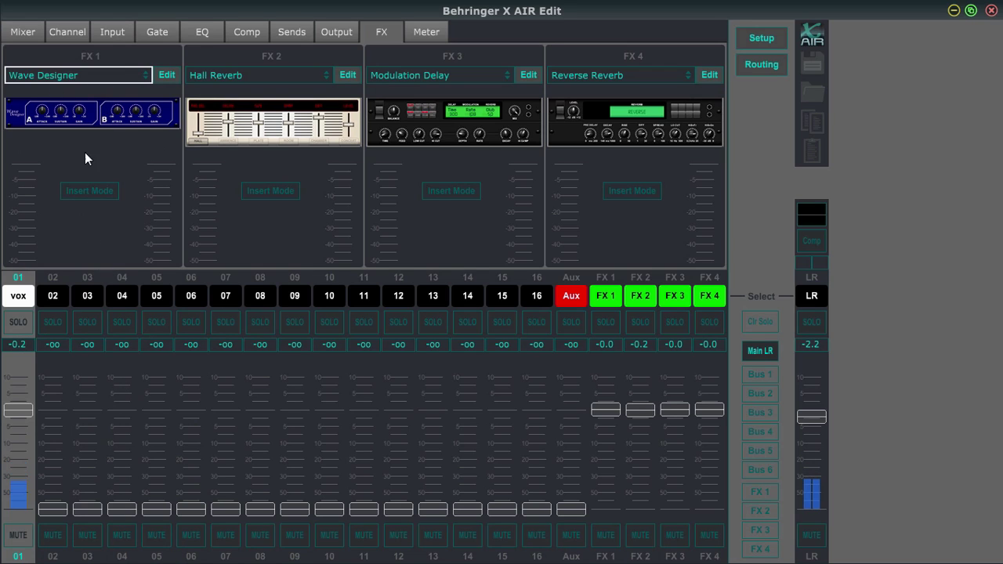
left_click(90, 190)
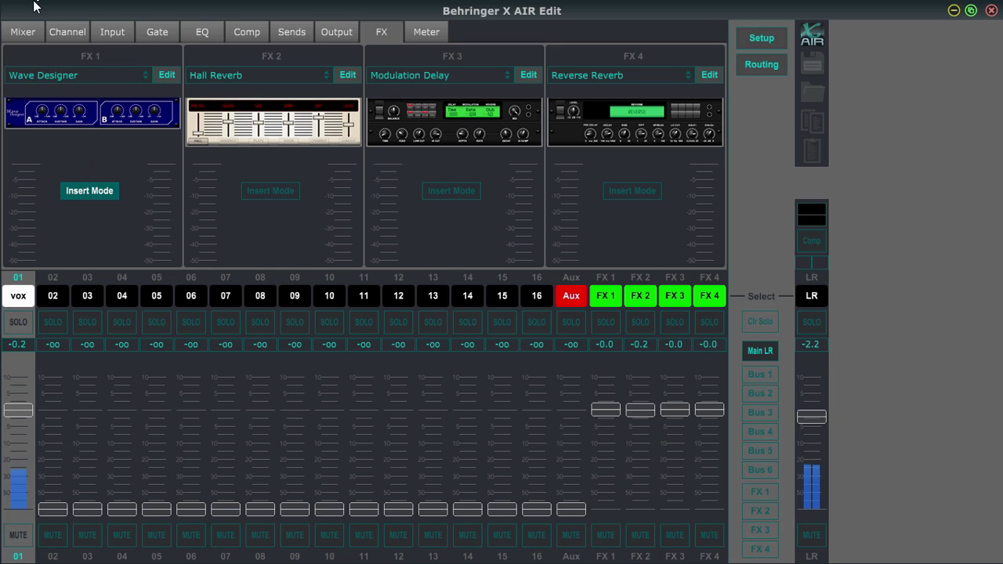
Step: On the vox Input page, enable the channel insert and choose FX1 A
left_click(68, 30)
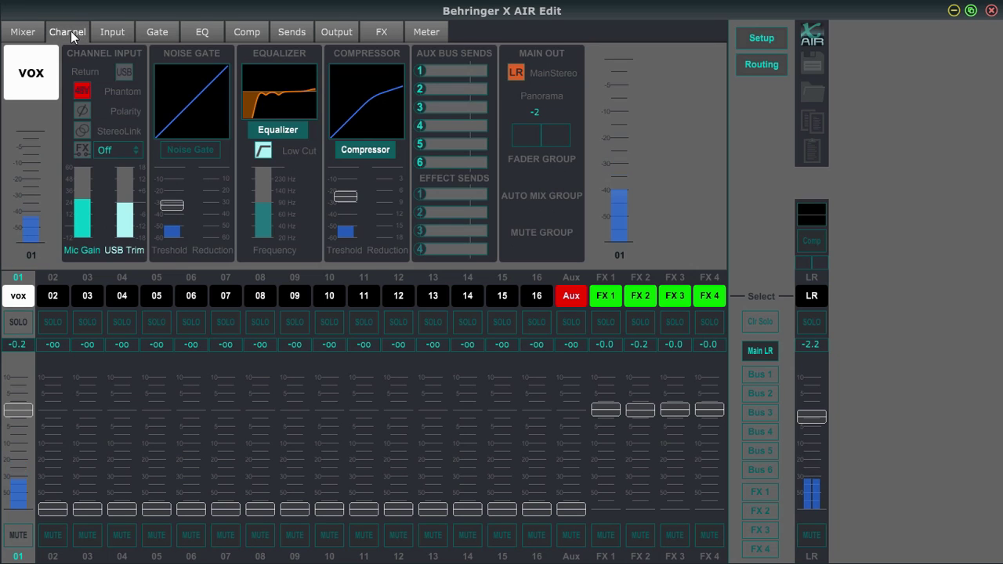
left_click(110, 30)
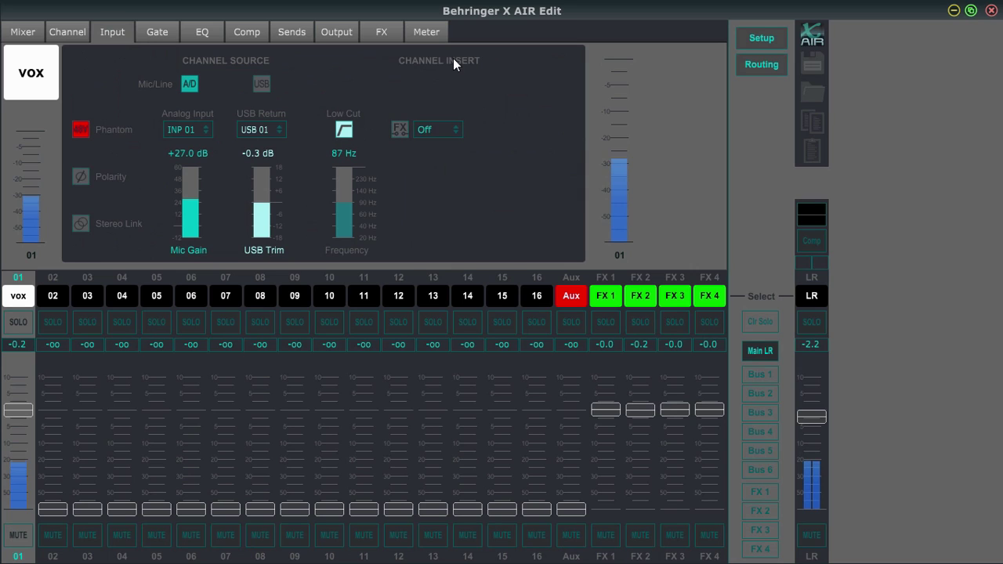
left_click(404, 127)
left_click(457, 129)
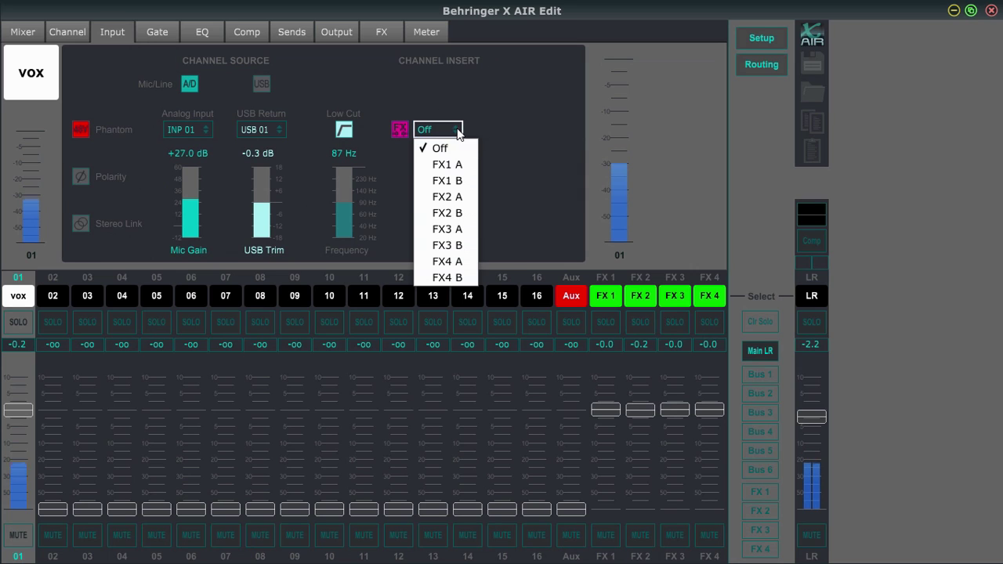
left_click(454, 165)
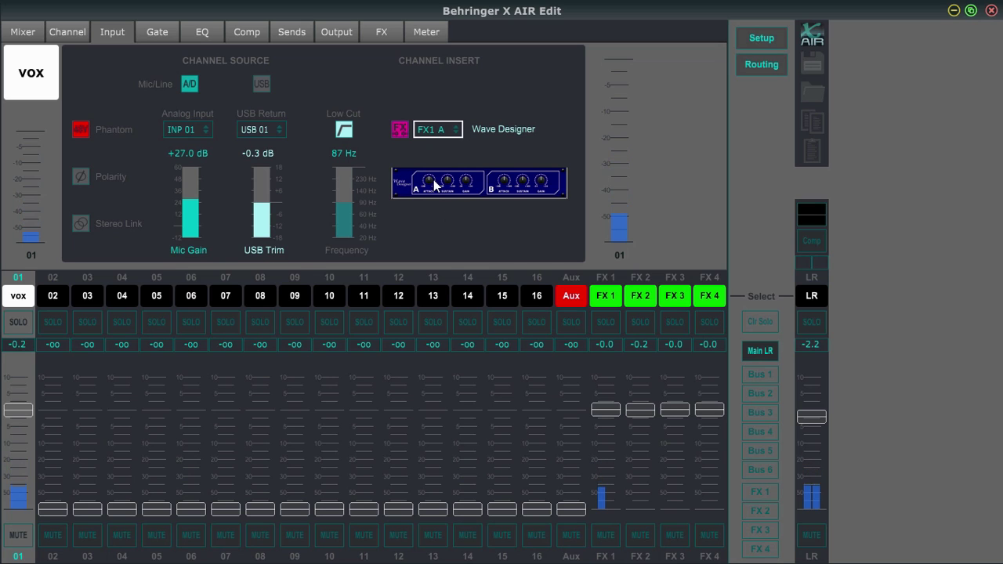
Step: In the FX 1 Wave Designer editor, set the A attack to about -8%, then close the editor
left_click(381, 31)
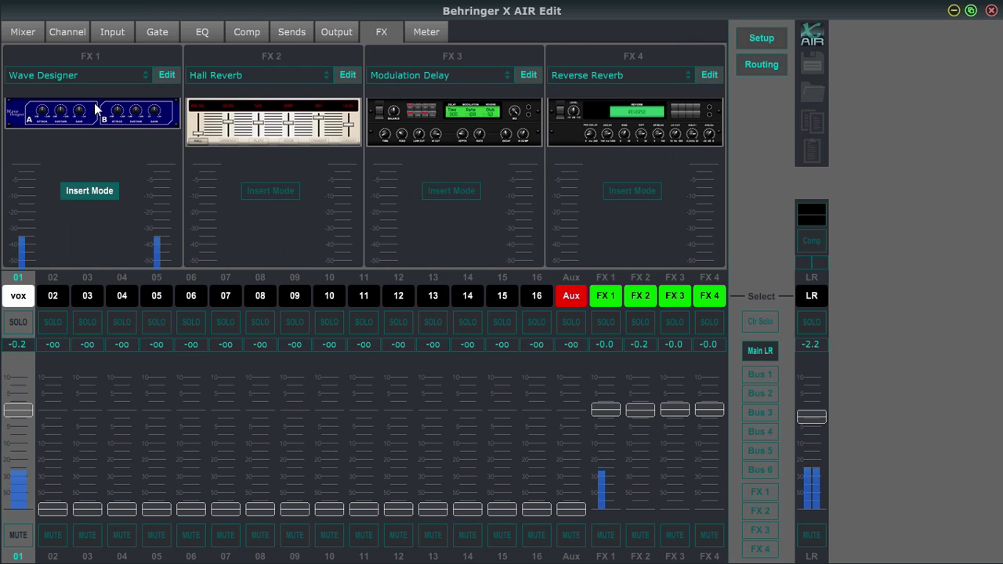
left_click(167, 75)
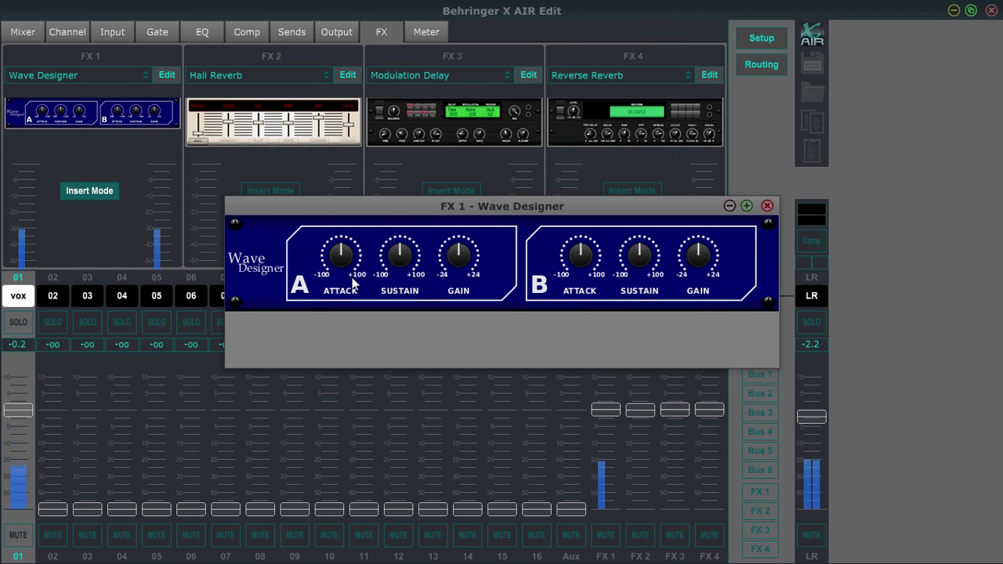
mouse_move(343, 260)
left_click_drag(343, 259, 319, 218)
left_click_drag(317, 170, 314, 227)
mouse_move(468, 251)
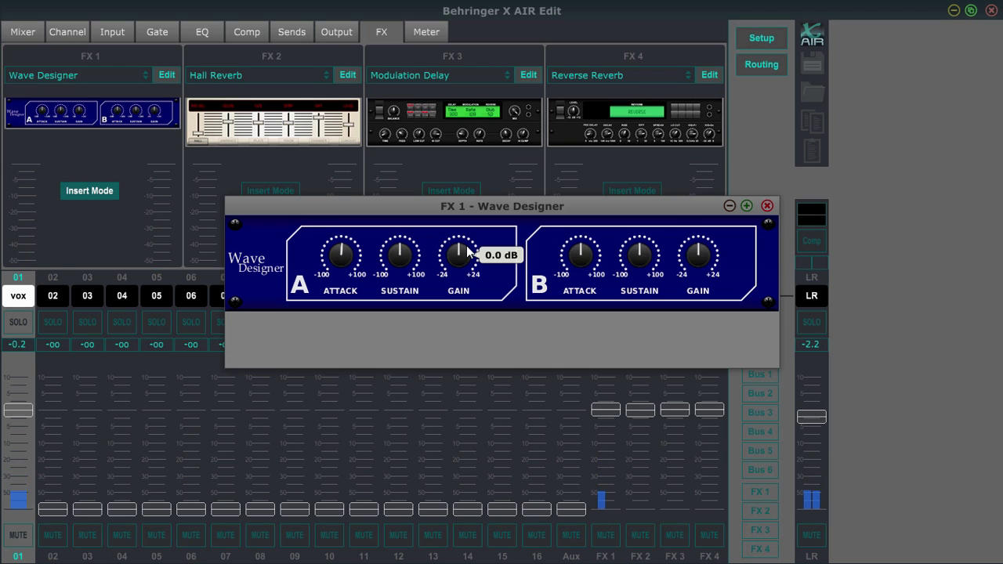
left_click(767, 206)
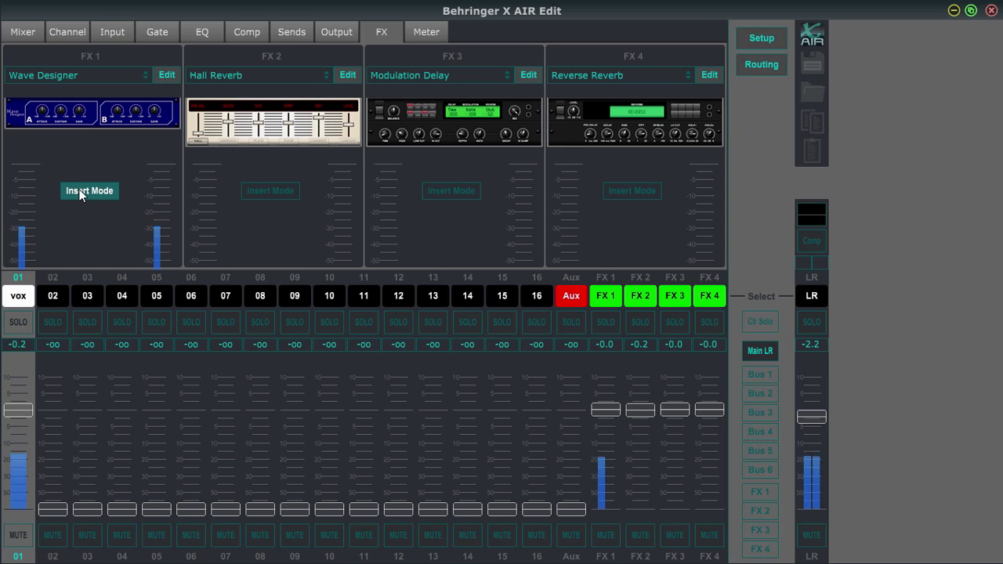
Step: Select the main LR strip in the Meter overview and show its flat six-band parametric EQ
left_click(424, 30)
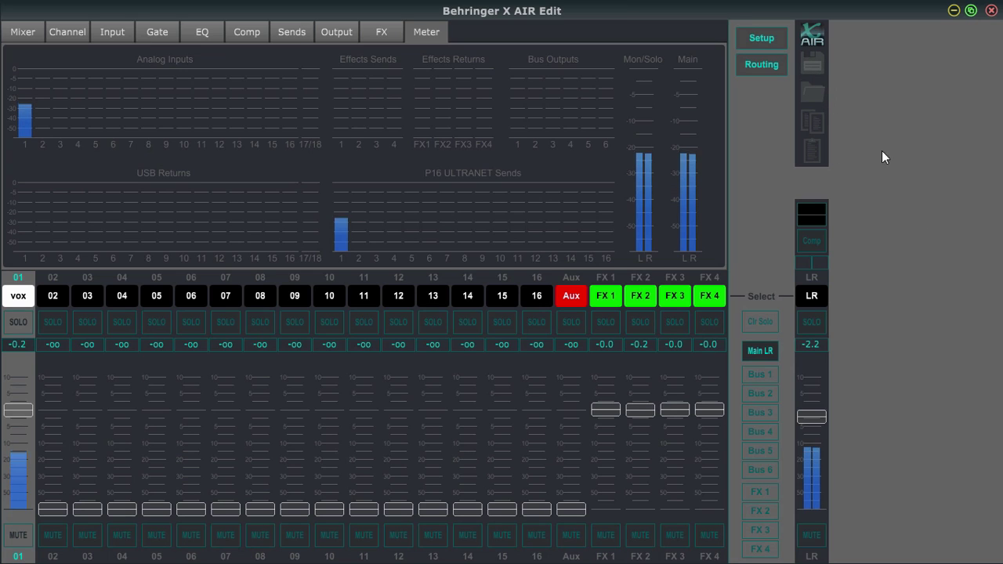
left_click(812, 297)
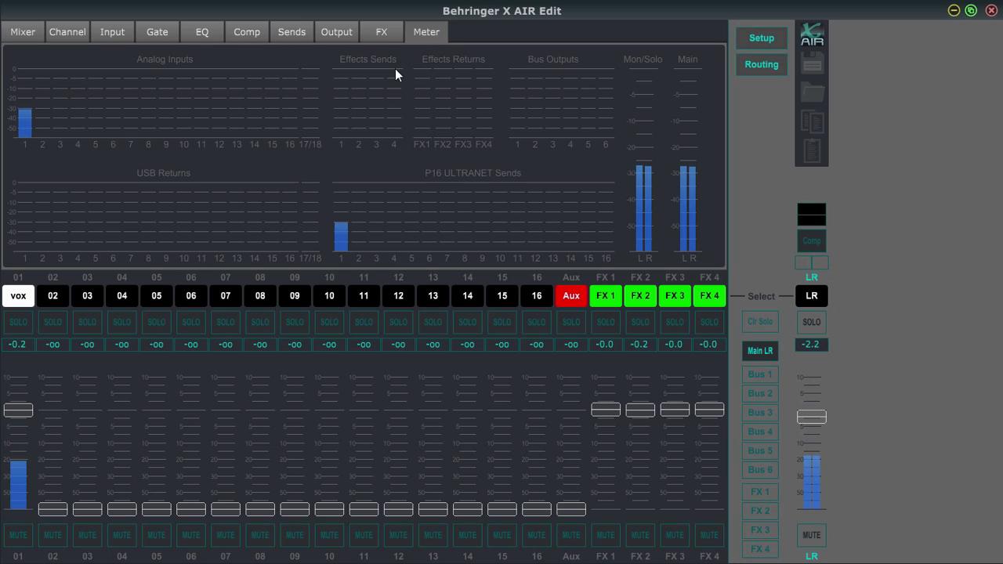
left_click(209, 31)
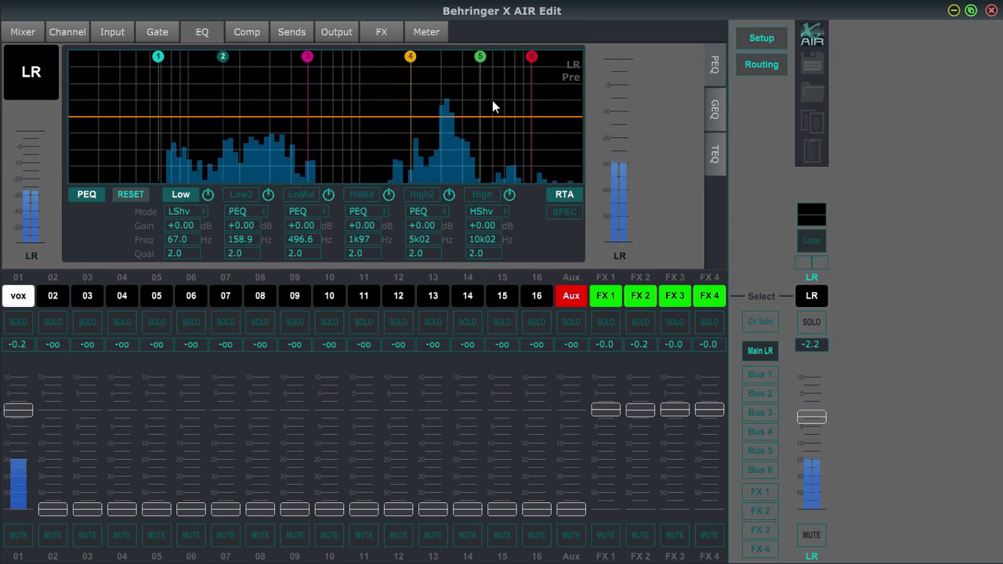
Step: Switch the LR EQ between GEQ and TEQ graphic views, then back to the parametric curve
left_click(714, 110)
left_click(712, 148)
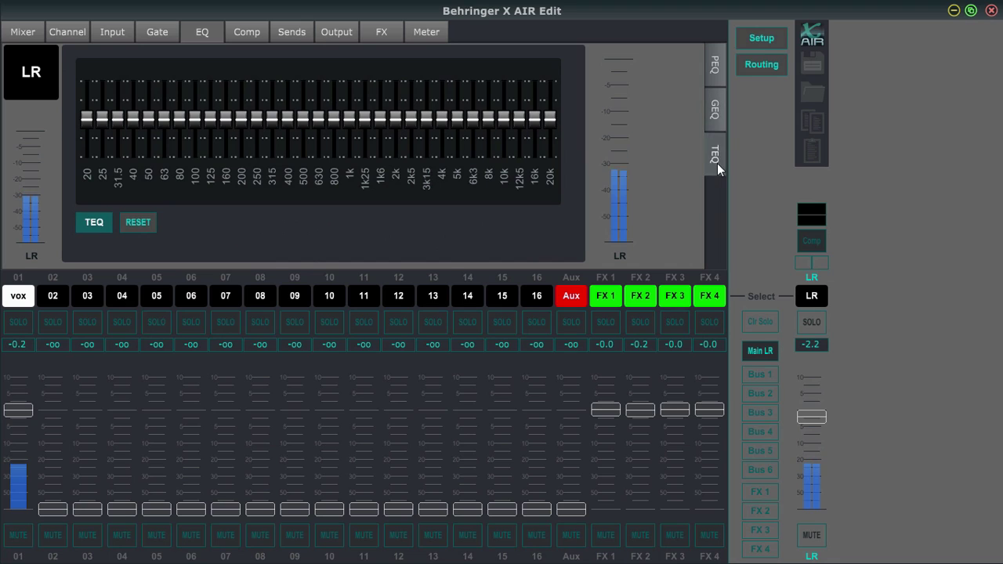
left_click(714, 120)
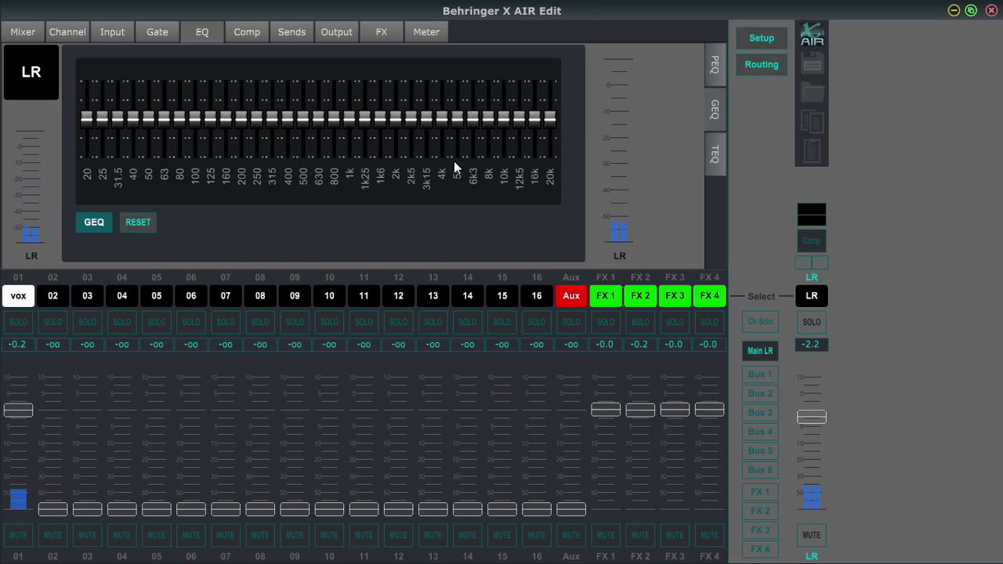
left_click(714, 66)
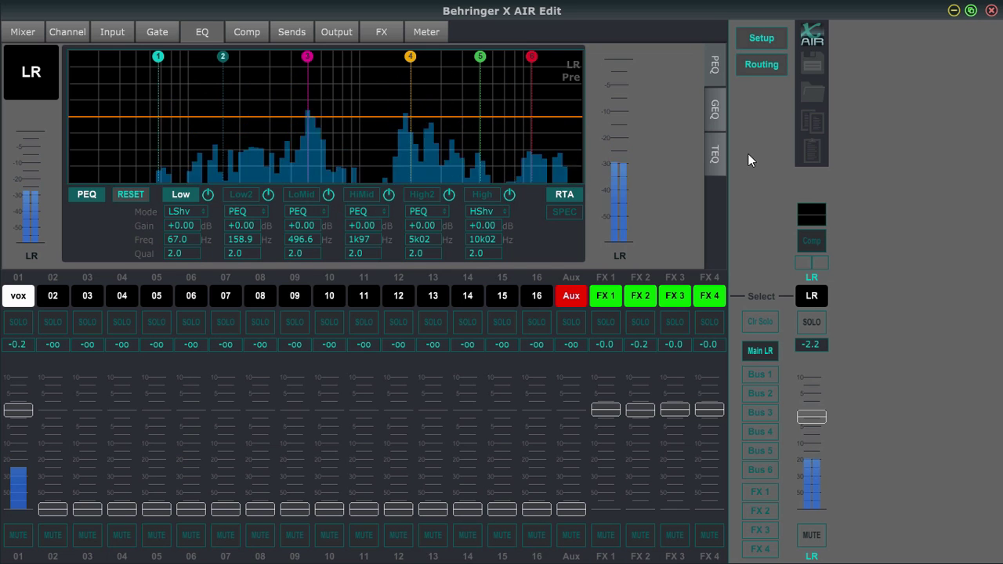
Step: Toggle SPEC and RTA, leaving RTA on, switch to GEQ, and return to the FX page
left_click(564, 213)
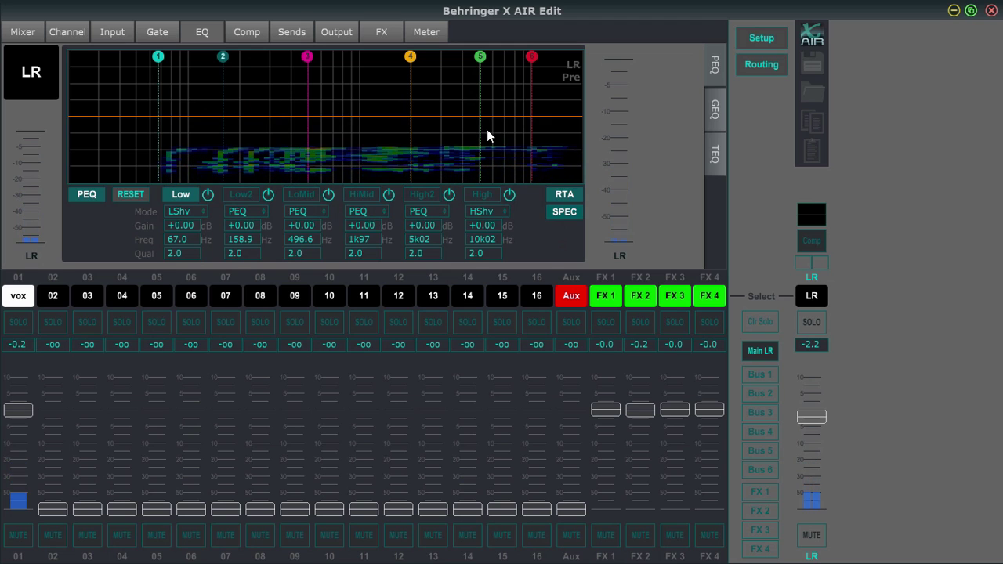
left_click(575, 194)
left_click(570, 211)
left_click(572, 196)
left_click(714, 109)
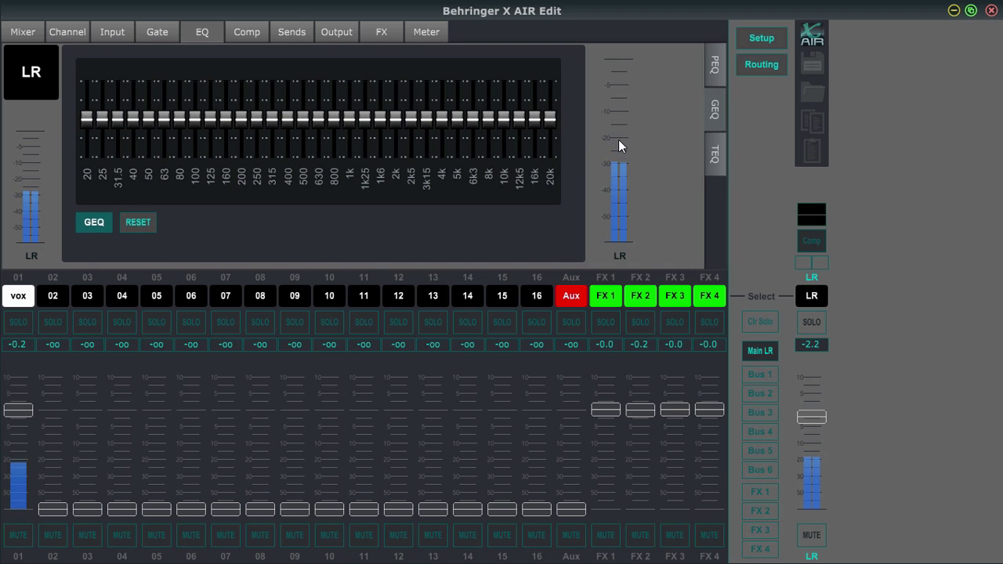
left_click(384, 32)
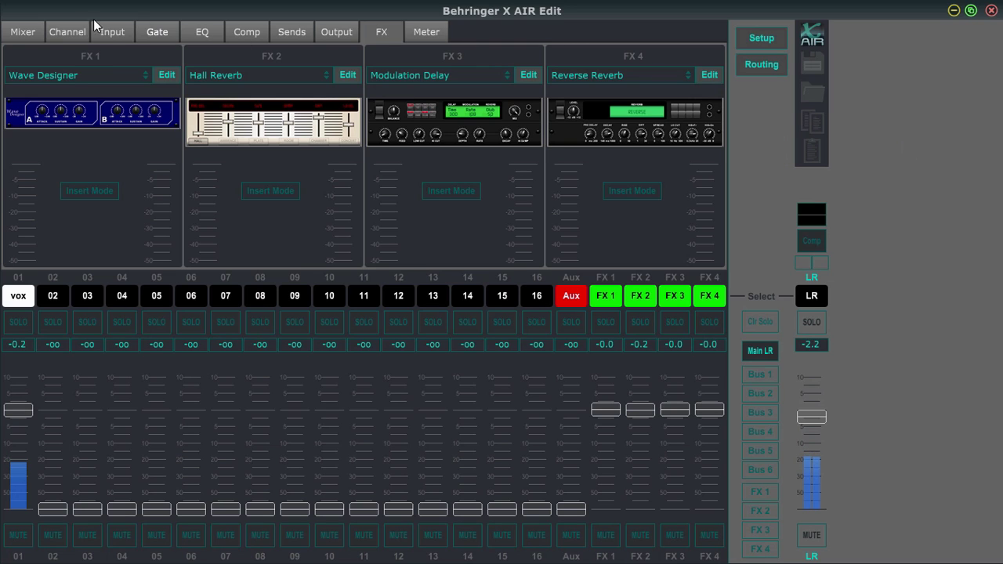
Step: From the Mixer overview, save the scene as vox.scn in Downloads, overwriting it, then cancel the load-scene dialog
left_click(10, 36)
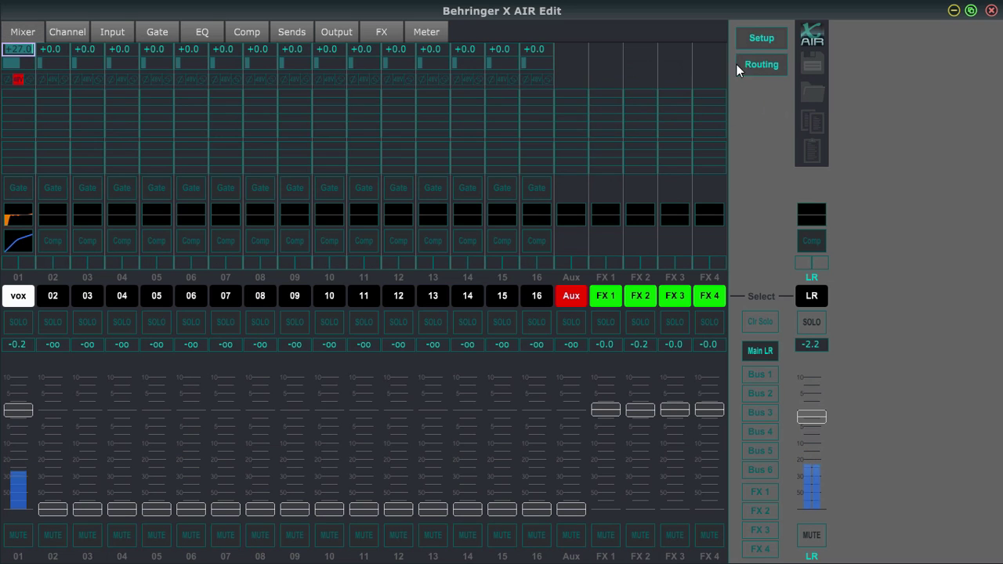
left_click(817, 98)
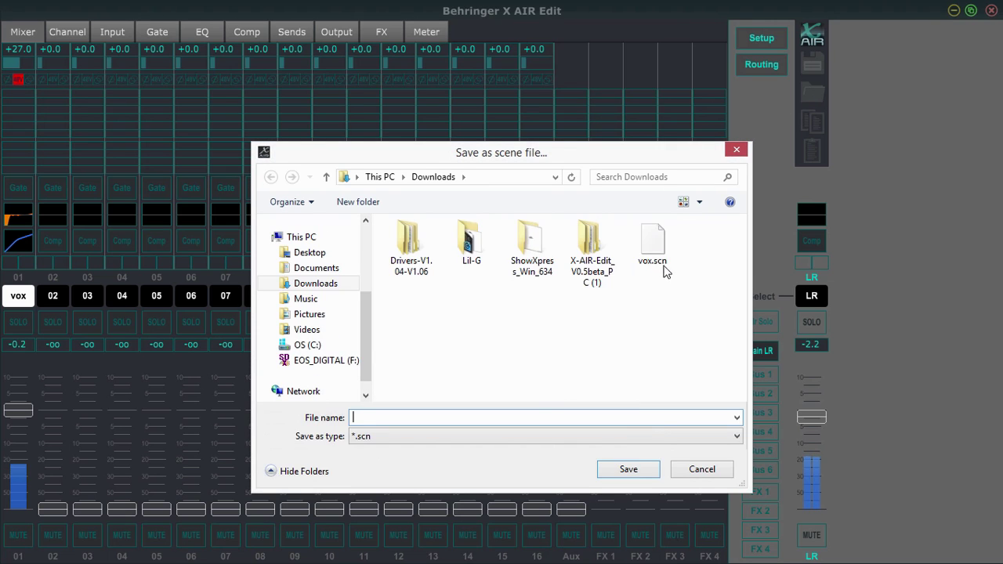
left_click(655, 258)
left_click(647, 471)
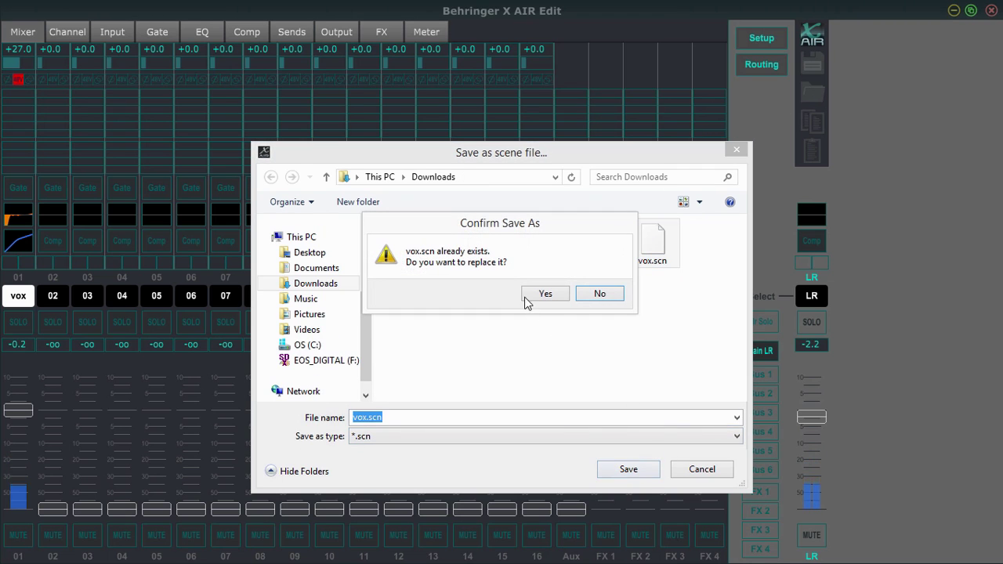
left_click(546, 294)
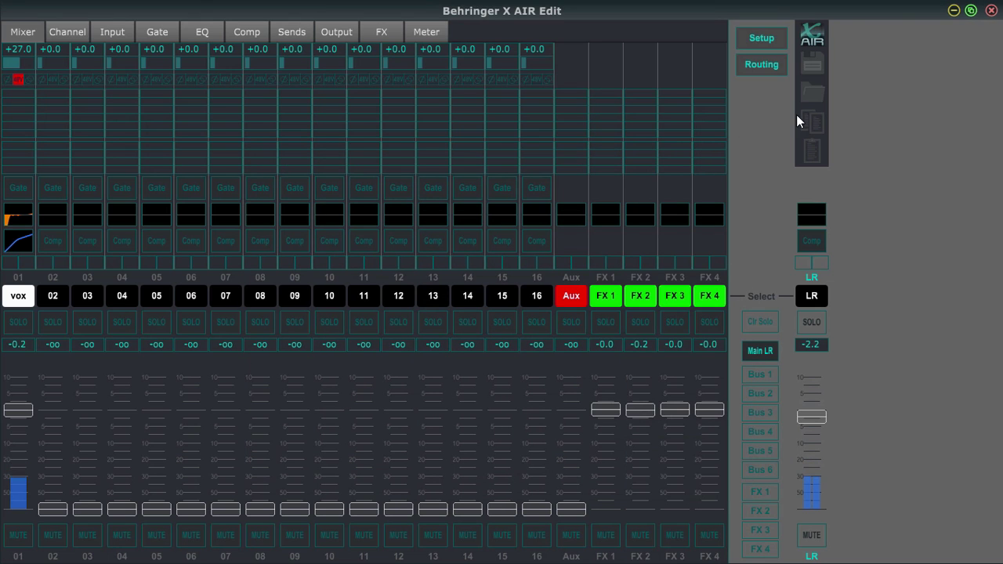
left_click(815, 89)
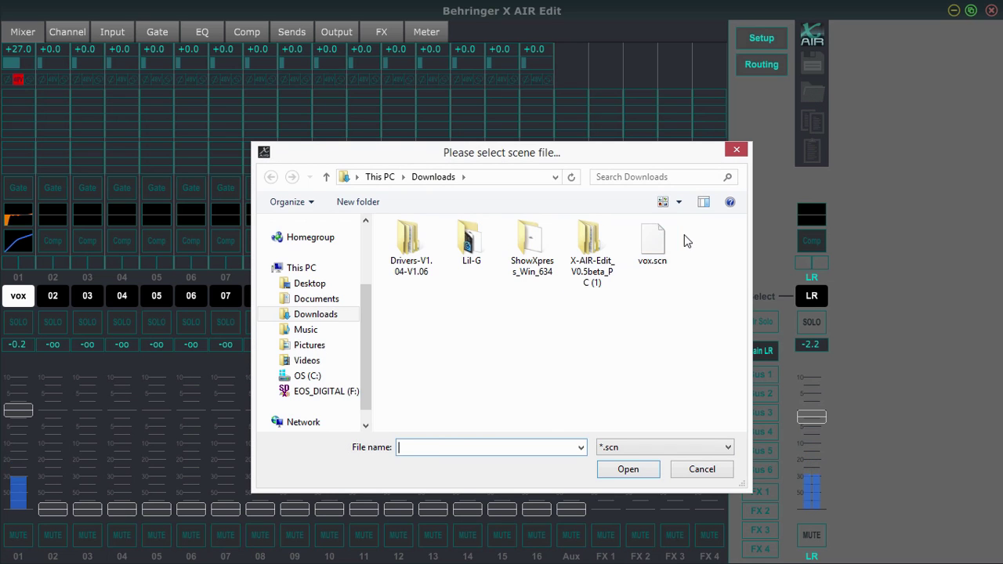
left_click(737, 146)
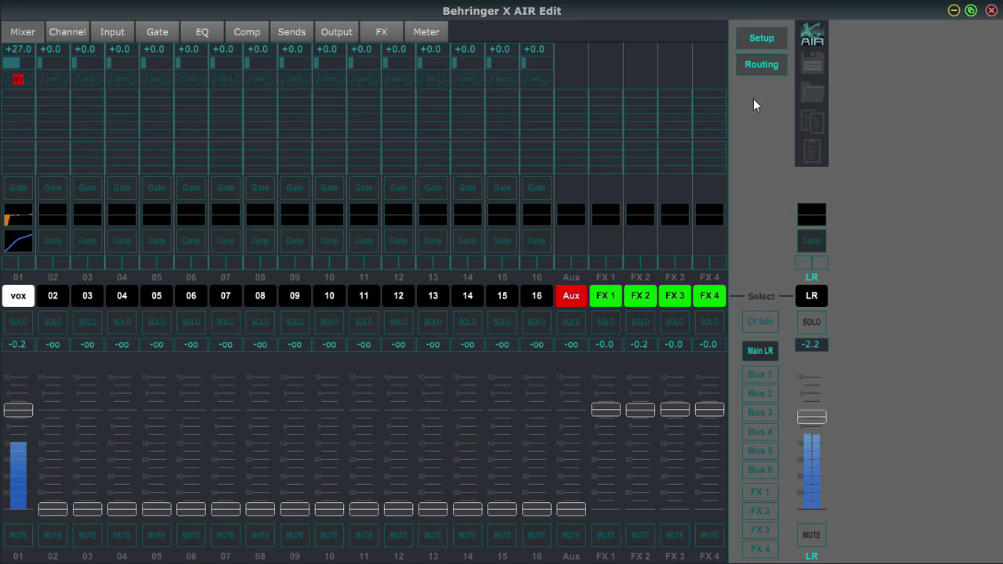
left_click(338, 32)
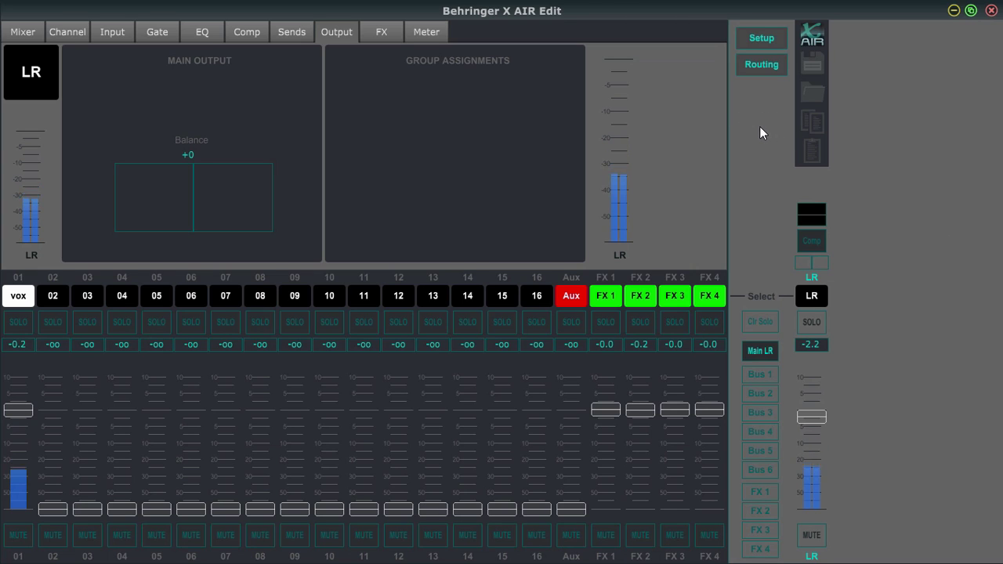
left_click(381, 31)
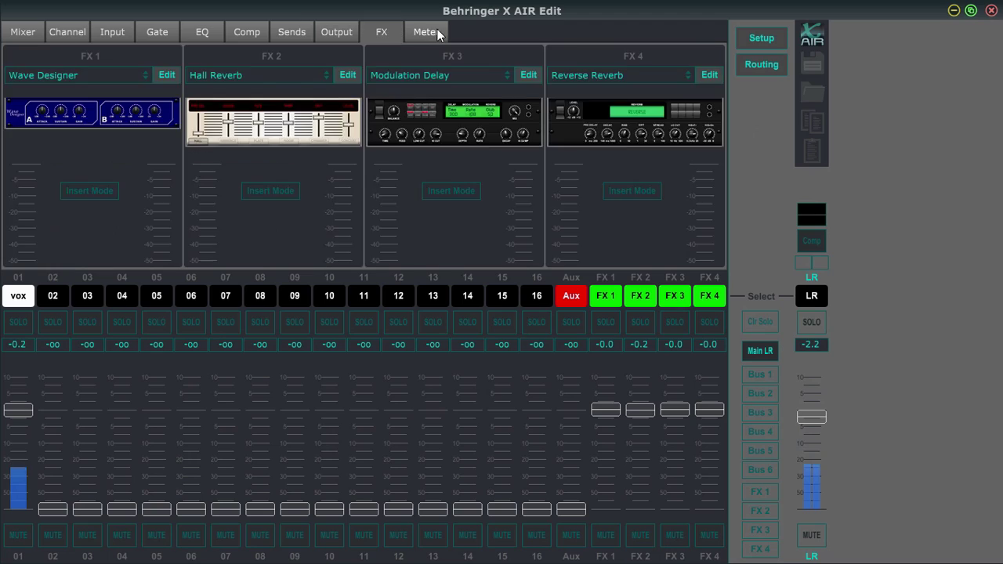
left_click(428, 31)
left_click(419, 31)
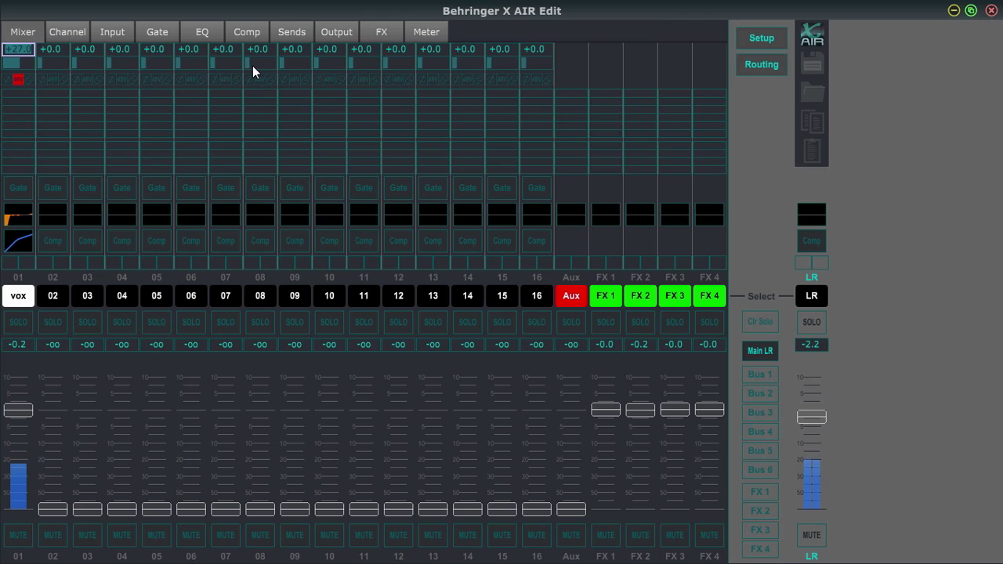